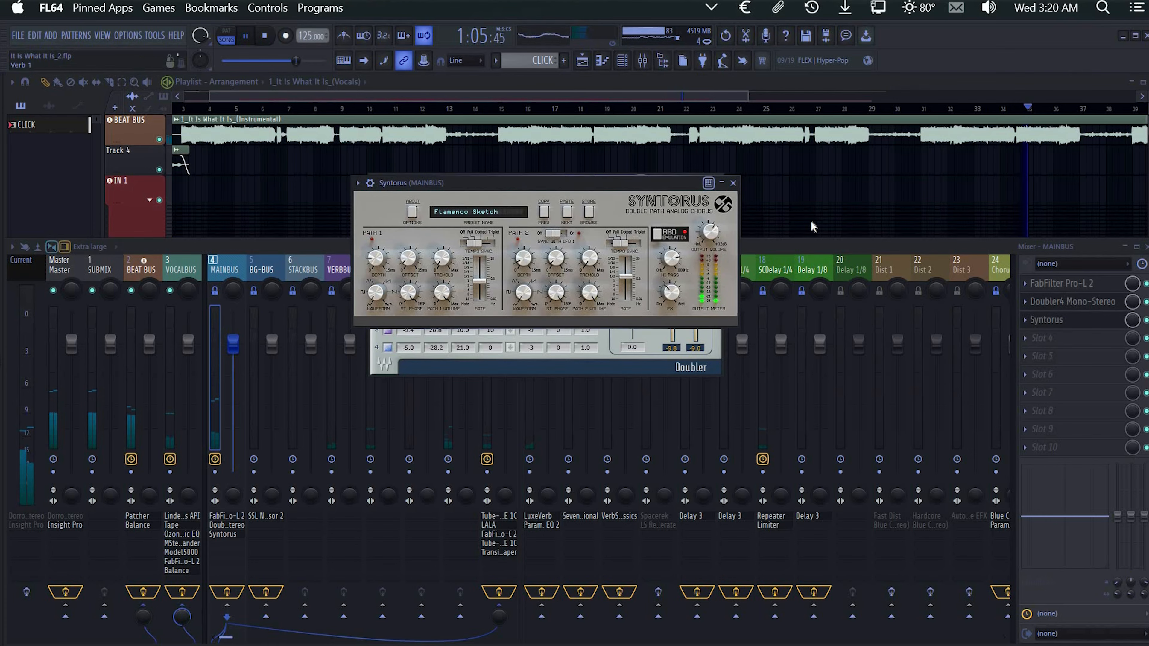
Move the overlapping Syntorus and Doubler4 plugin windows of the MAINBUS track apart
drag(597, 184, 862, 226)
drag(470, 180, 341, 158)
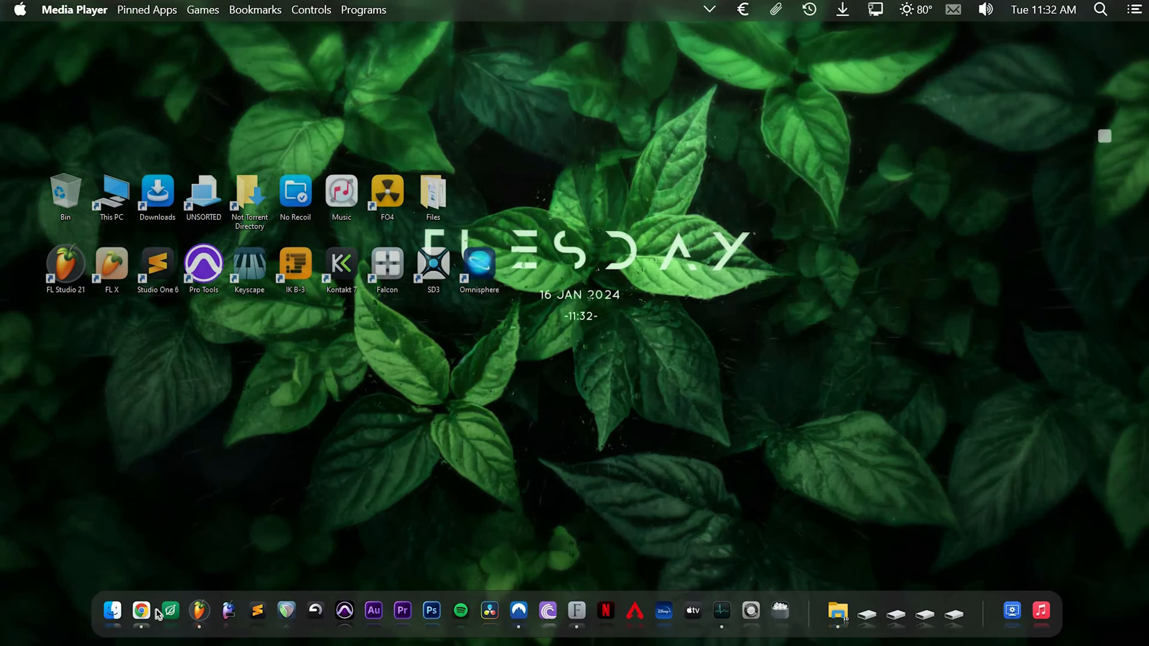
Switch to FL Studio and look over the playlist and the mixer tracks with the mixer's effect slots hidden
click(199, 611)
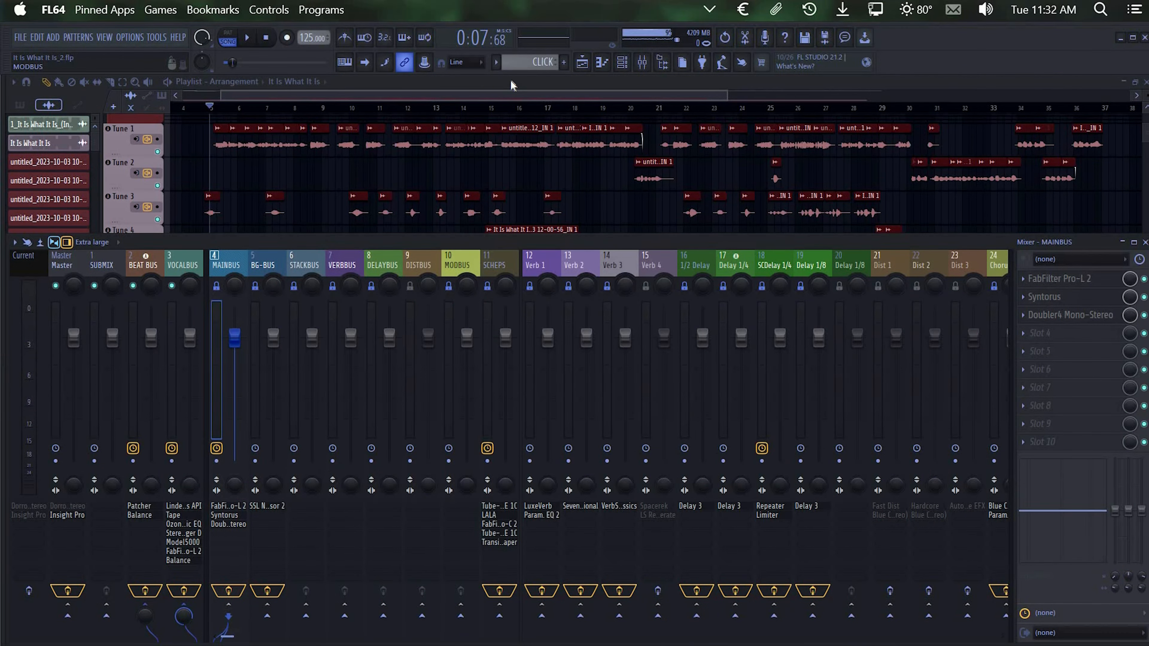
key(F9)
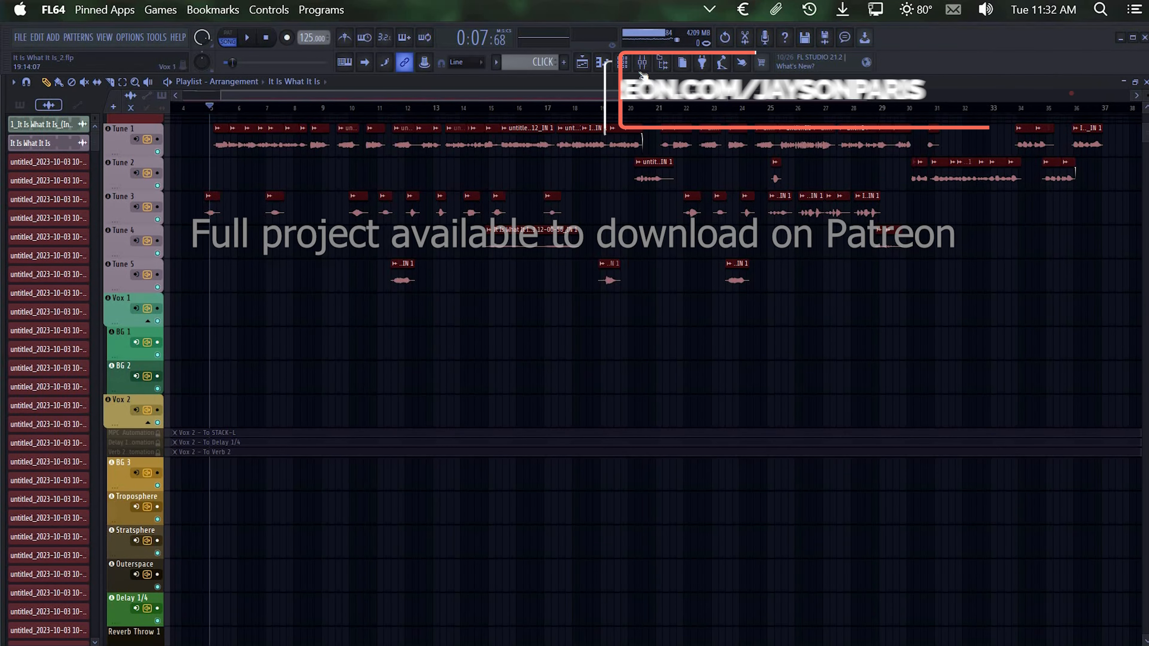
key(F9)
click(67, 242)
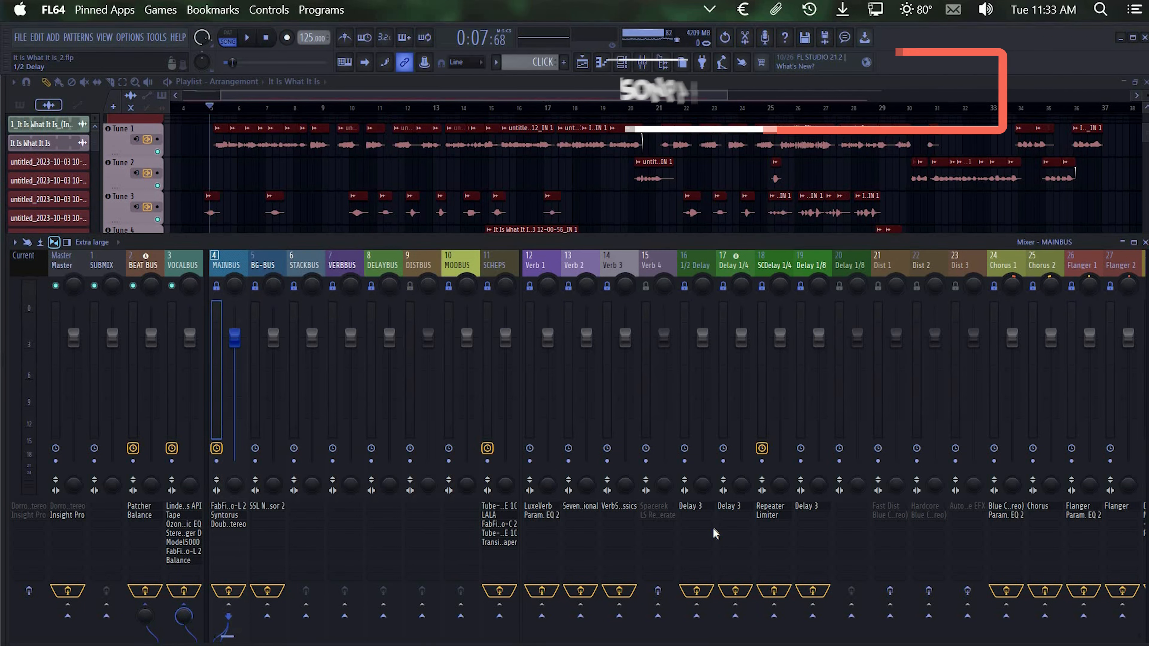
scroll(713, 526, down, 6)
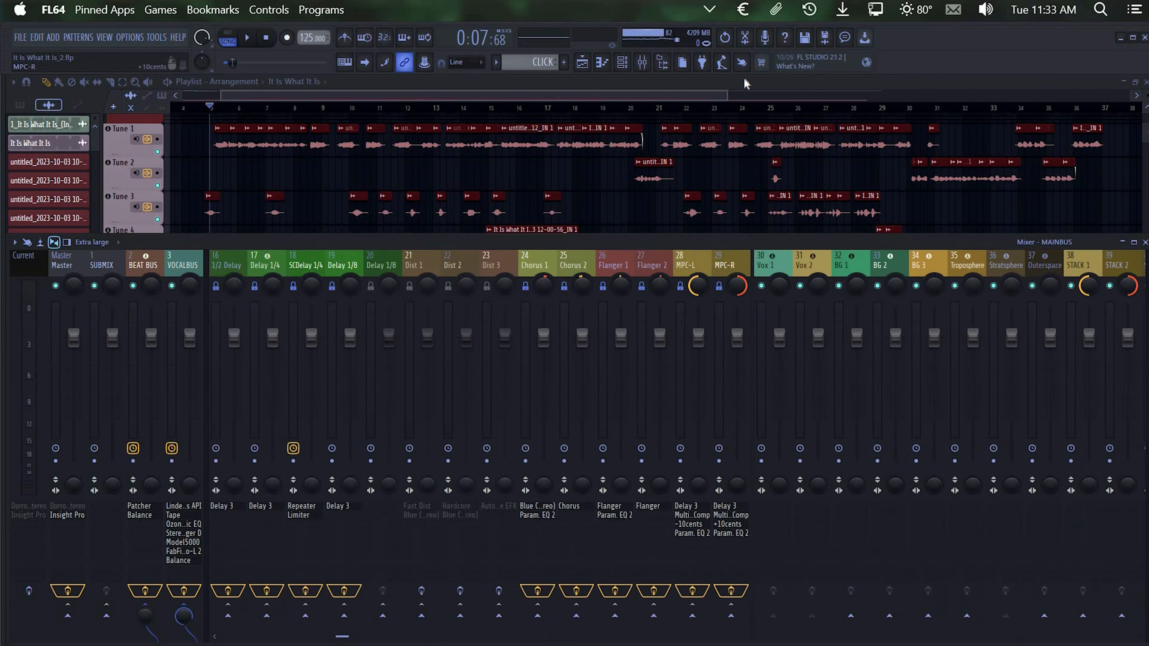
key(F9)
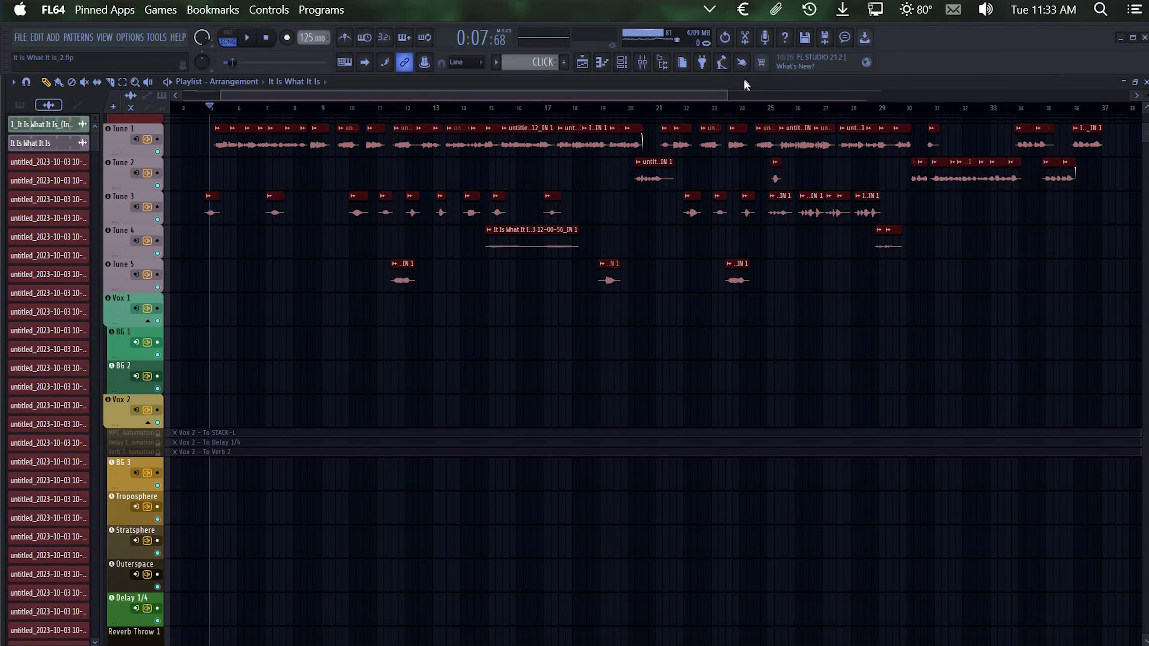
Return the playhead to the start of the song and look over the playlist tracks
drag(210, 109, 146, 109)
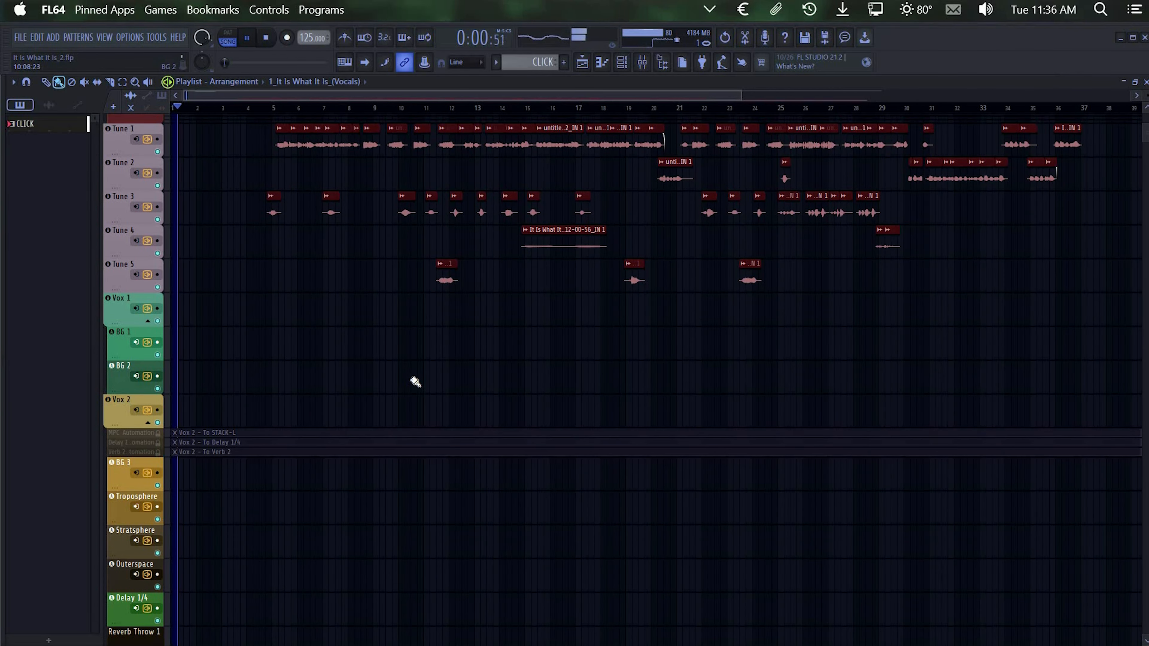
scroll(410, 380, up, 5)
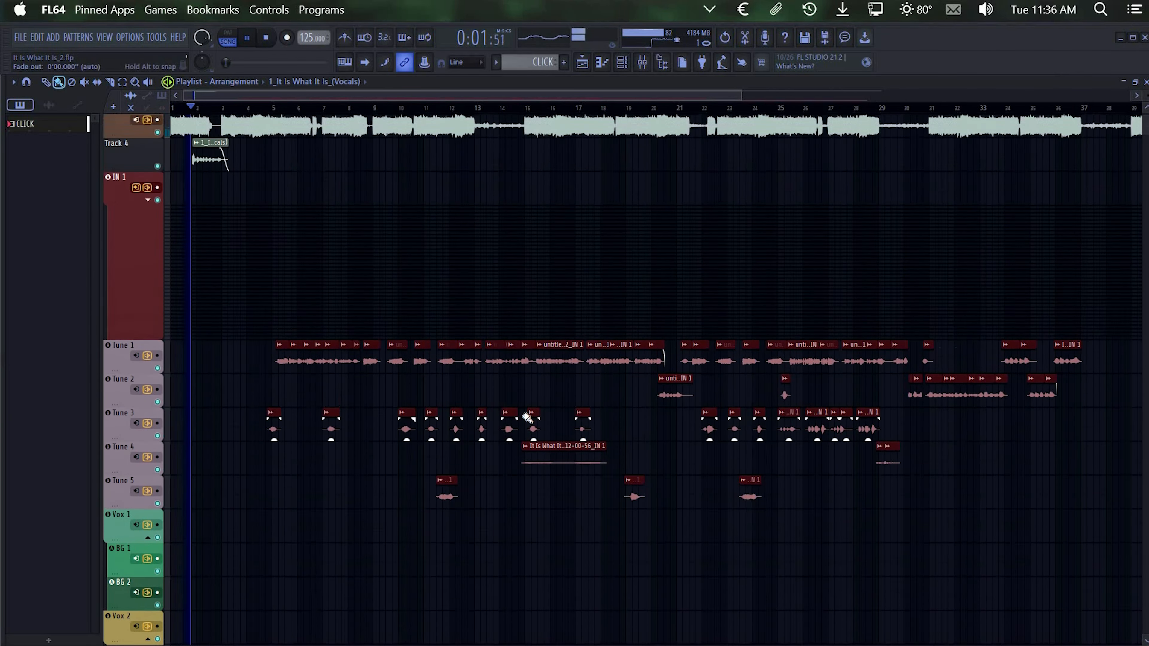
scroll(527, 417, down, 5)
Inspect the Little AlterBoy settings on the Tune 1 mixer track, then close the plugin
key(F9)
click(743, 524)
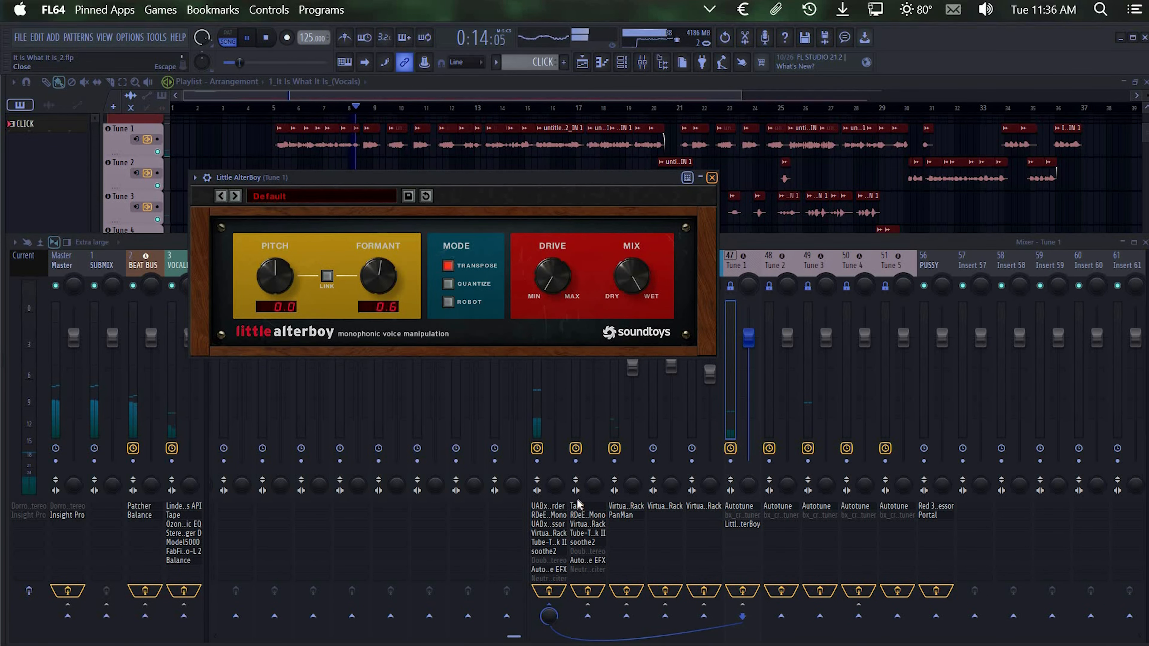
click(713, 178)
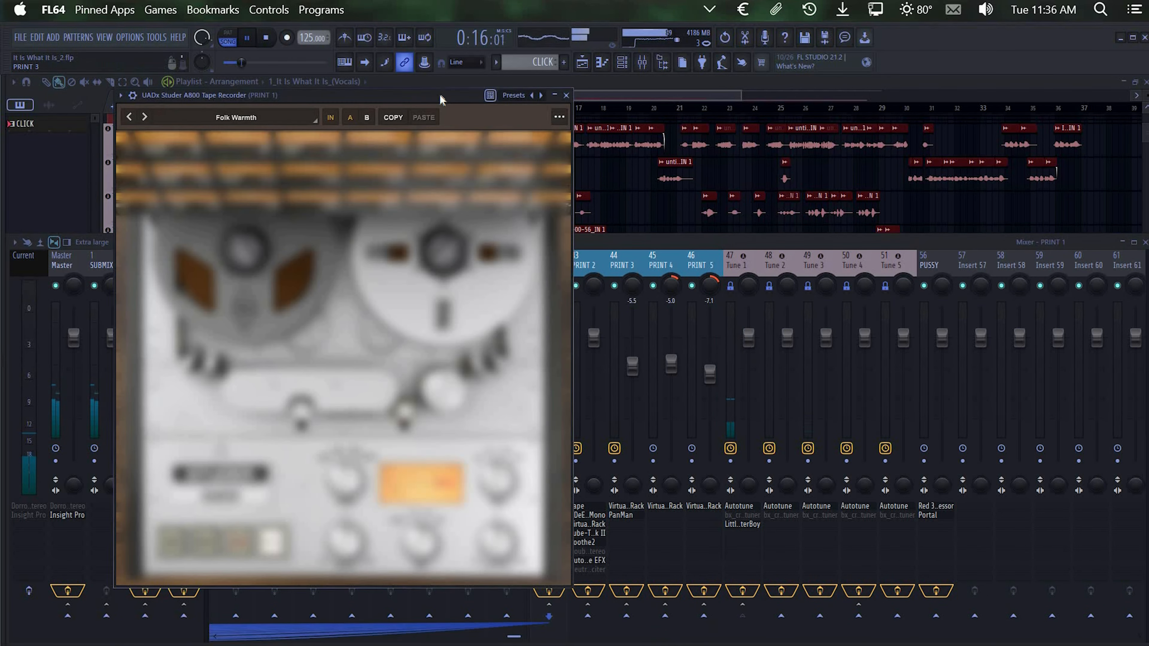
Inspect the Studer A800 Tape Recorder on PRINT 1, including its hidden calibration controls, and close it
drag(524, 96, 637, 95)
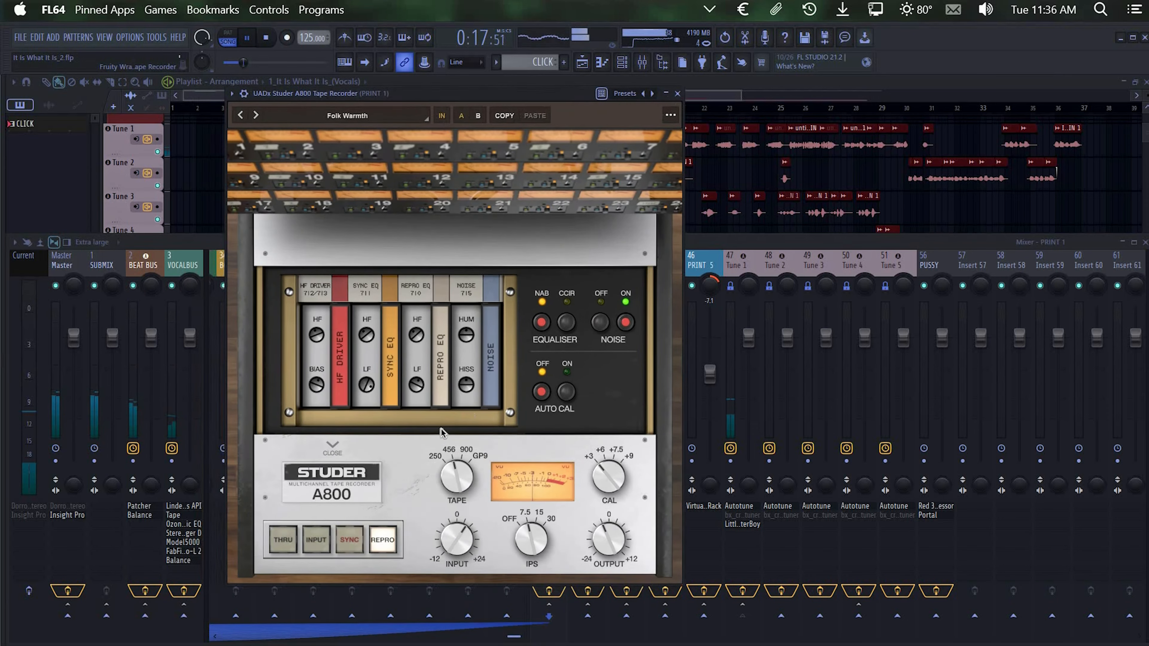
click(333, 447)
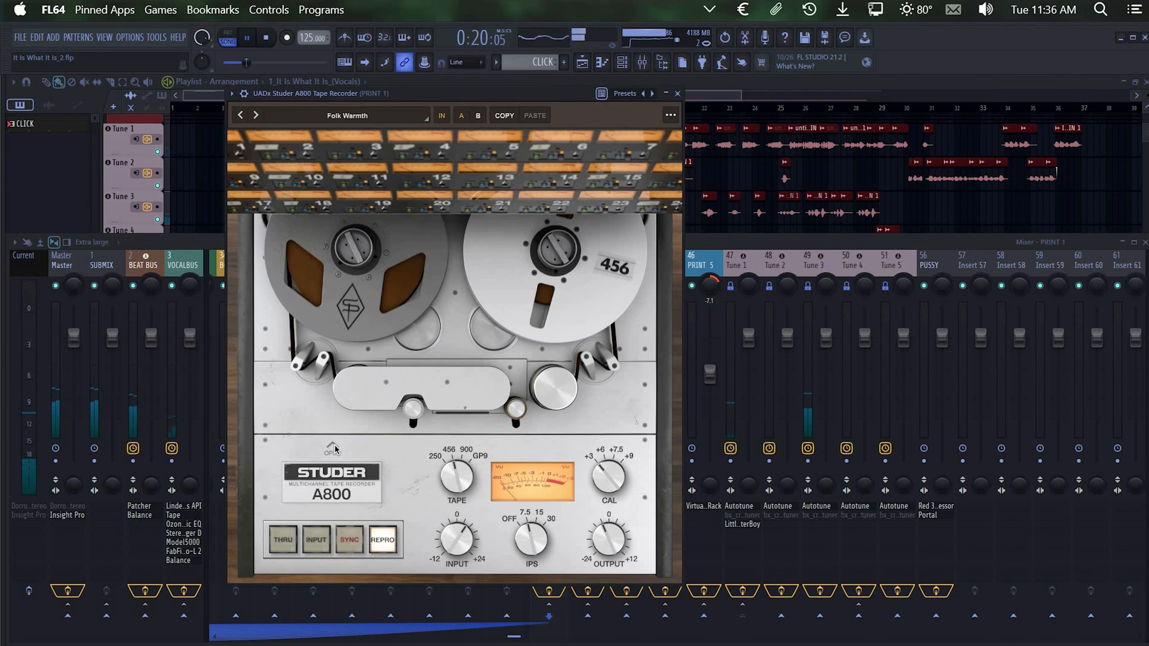
click(335, 449)
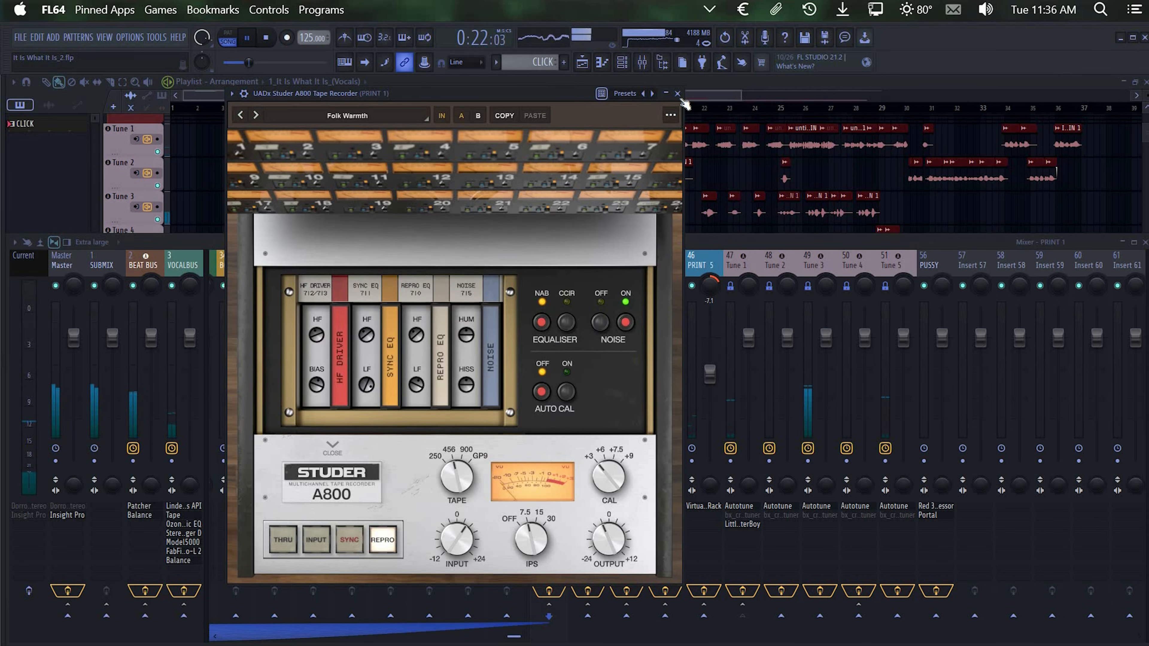
key(Escape)
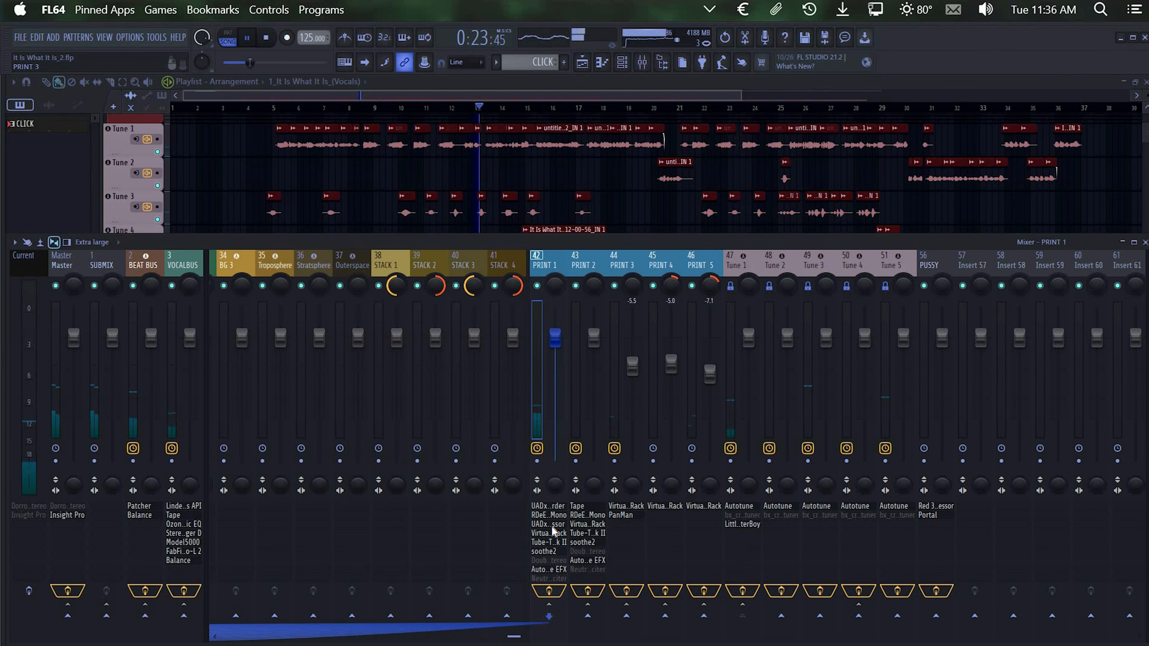
Inspect the Empirical Labs Distressor and Tube-Tech CL 1B mk II compressor settings on PRINT 1
click(552, 525)
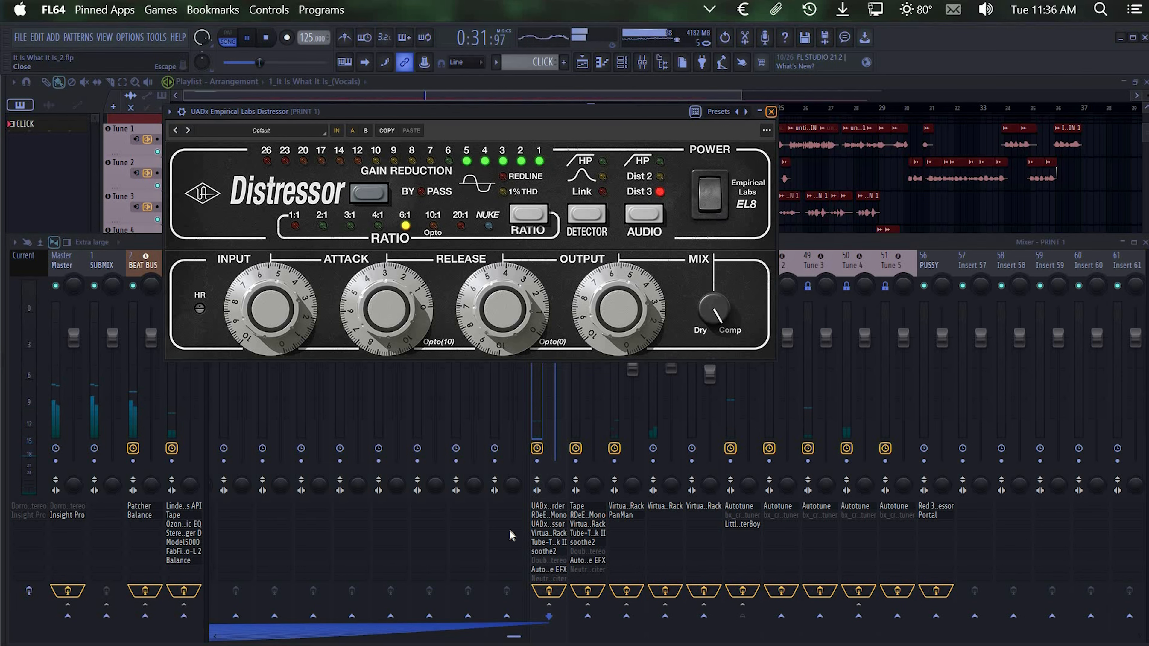
click(772, 112)
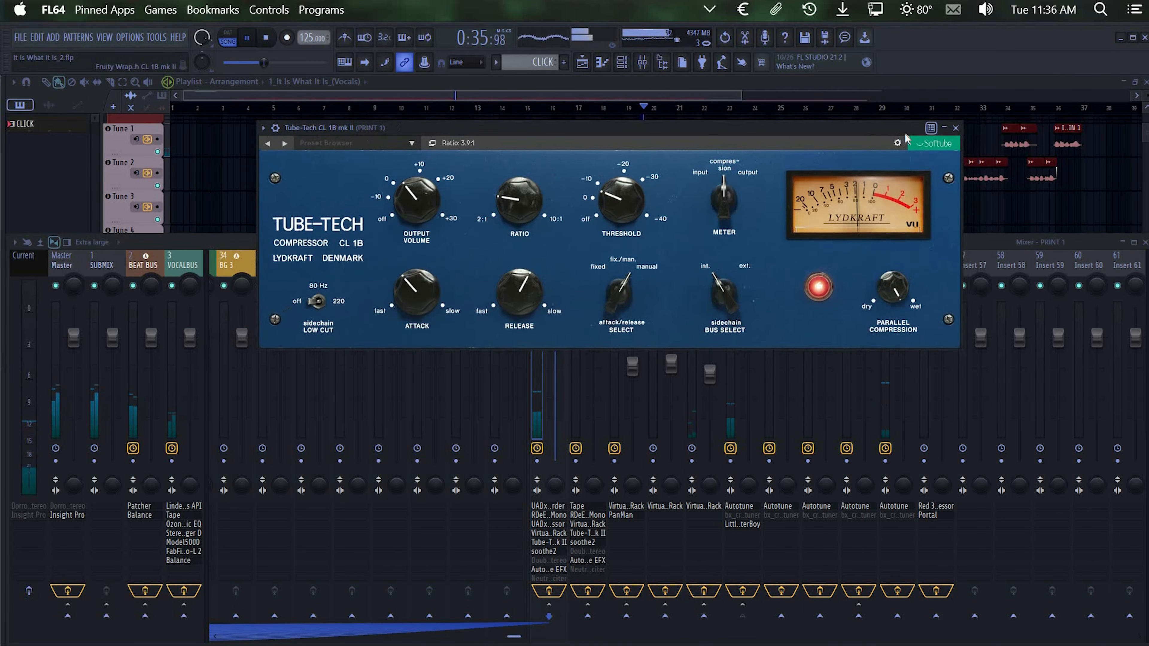
click(956, 129)
Inspect the soothe2 and Auto-Tune EFX settings on PRINT 1, closing each plugin after viewing it
click(548, 551)
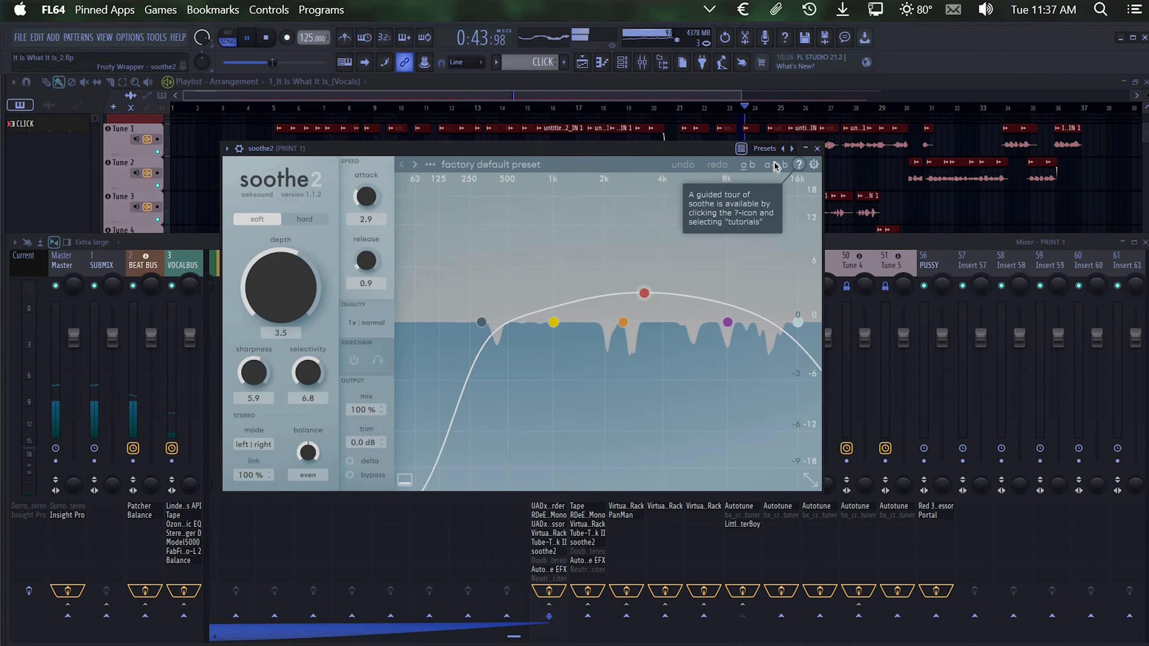
click(817, 149)
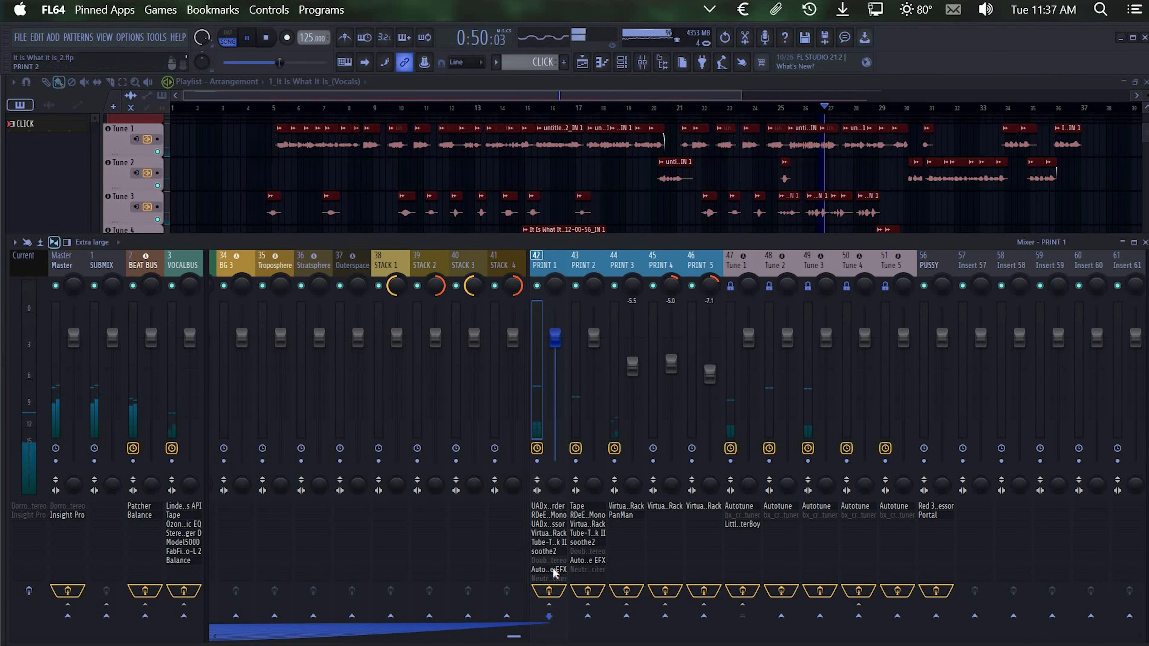
click(553, 570)
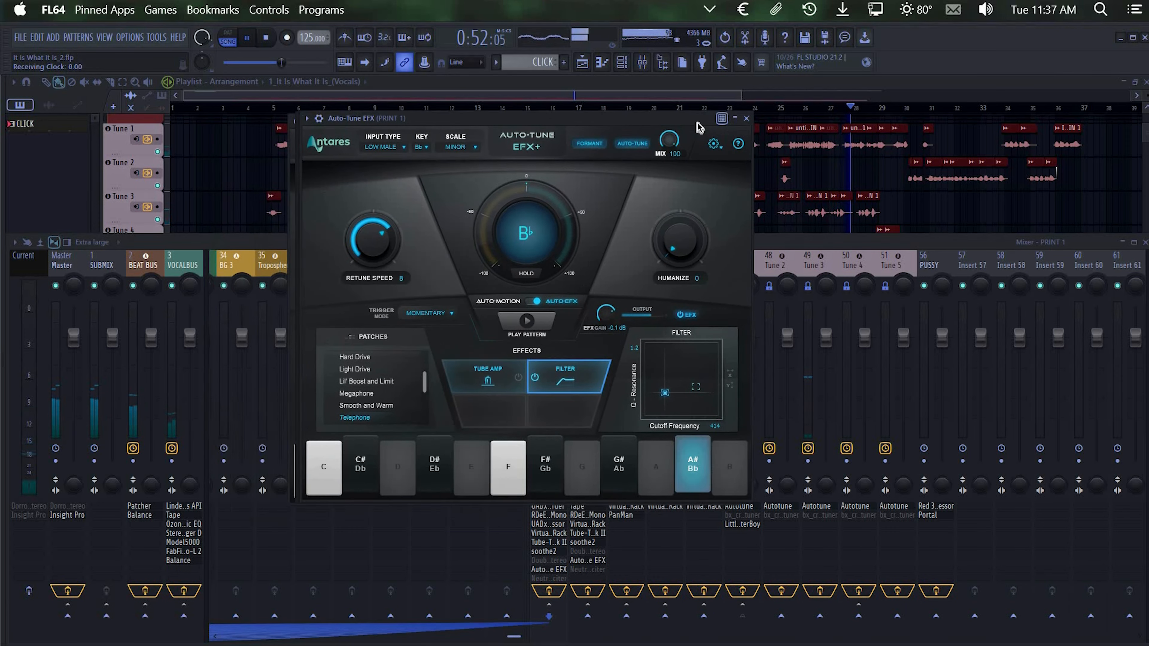
drag(697, 123, 723, 118)
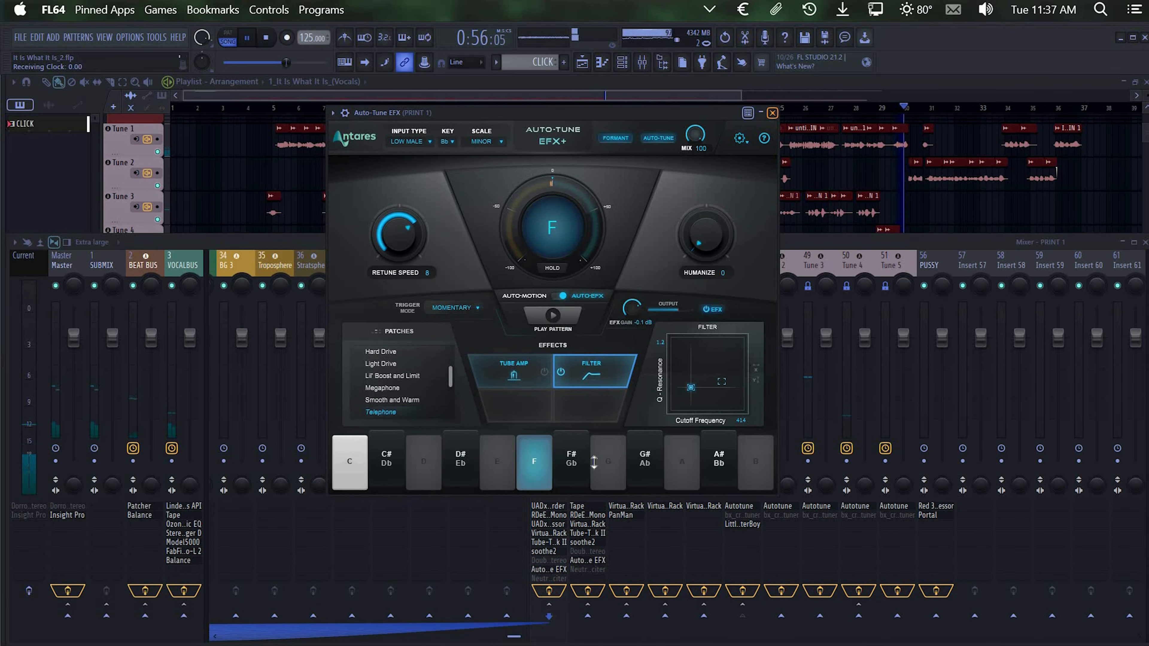
click(773, 113)
Open Syntorus and Doubler4 Mono-Stereo on the MAINBUS track and compare their settings side by side
drag(514, 636, 227, 637)
click(225, 515)
click(228, 524)
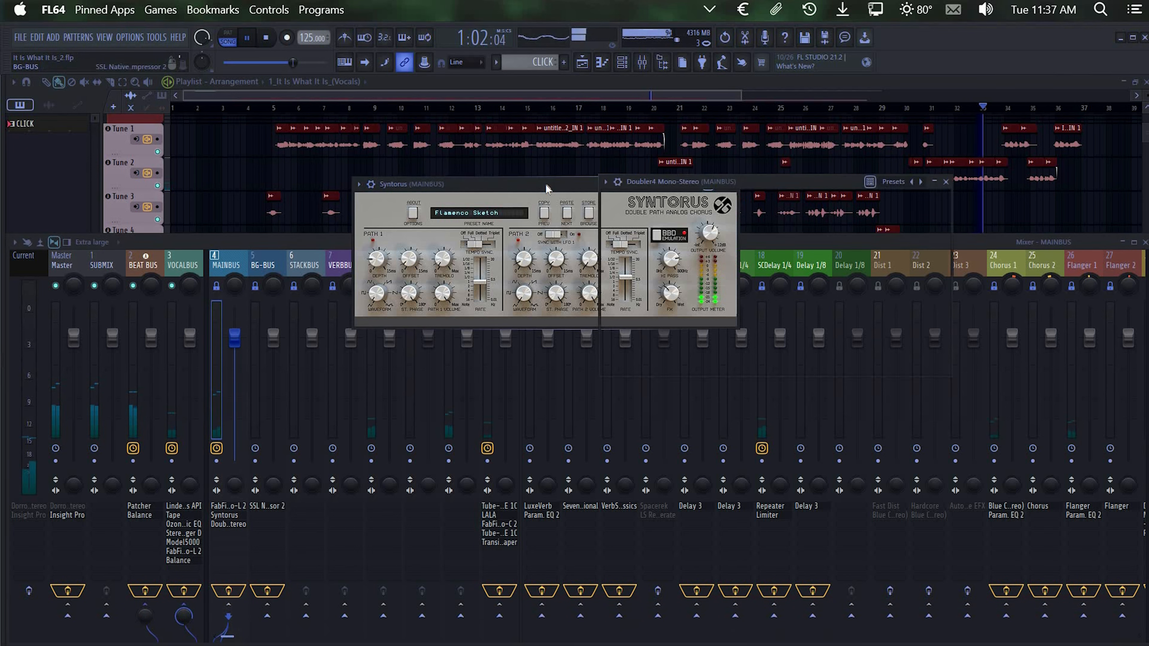
drag(538, 184, 388, 185)
drag(441, 276, 422, 272)
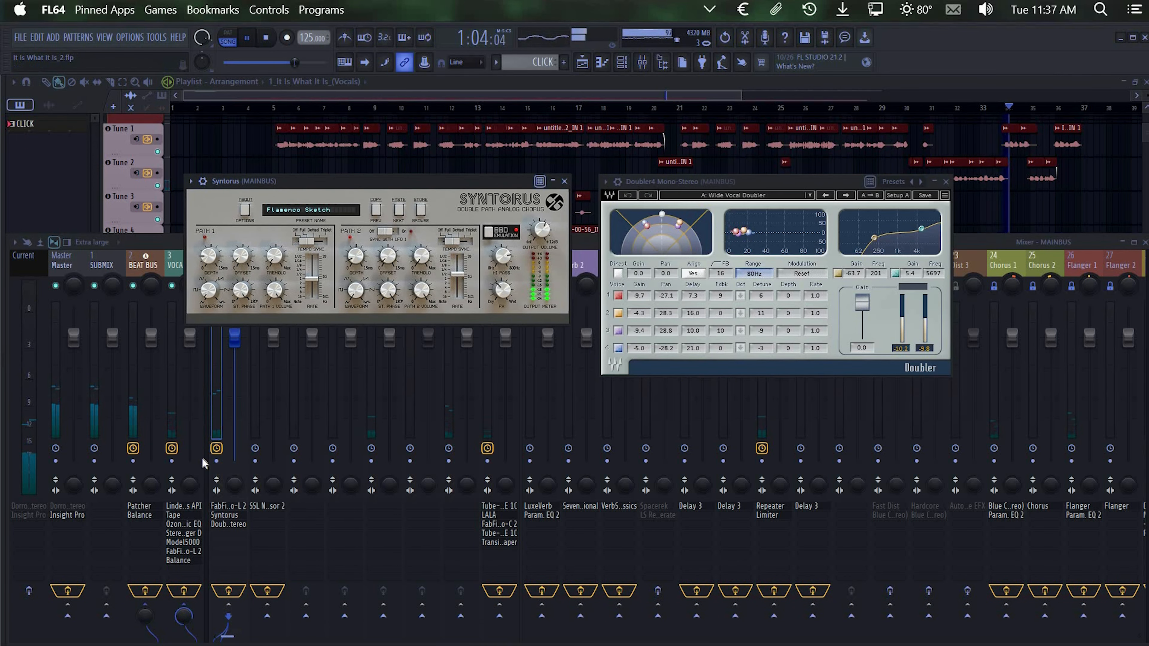
click(185, 534)
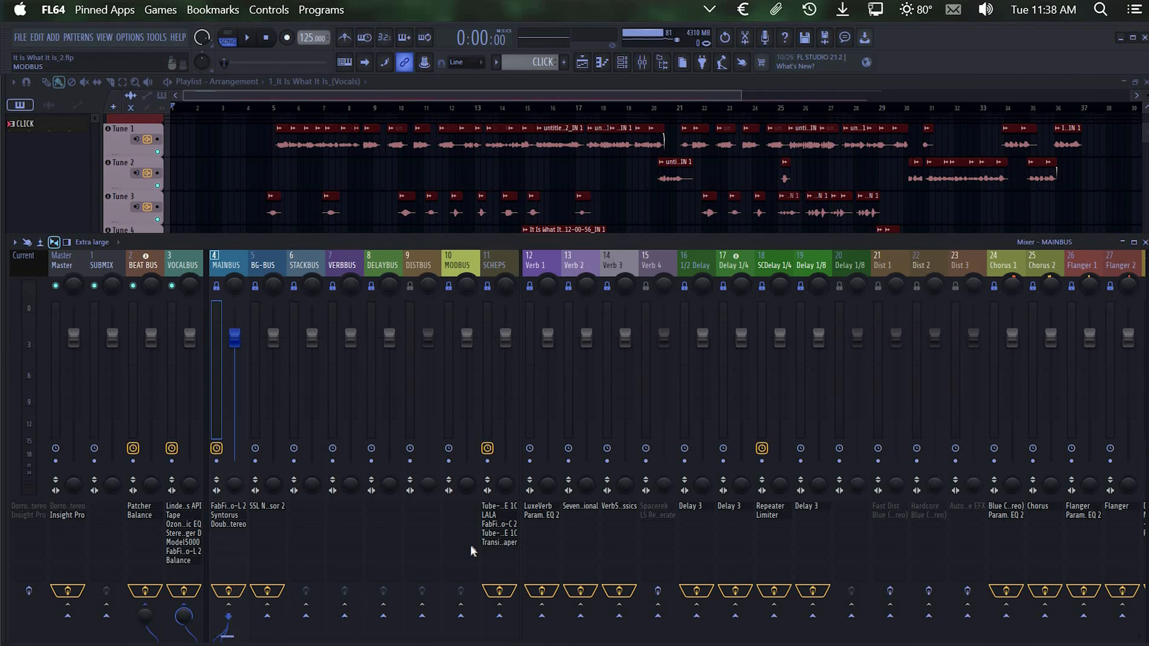
Show the effect slots of the PRINT 1 mixer track
scroll(470, 551, right, 10)
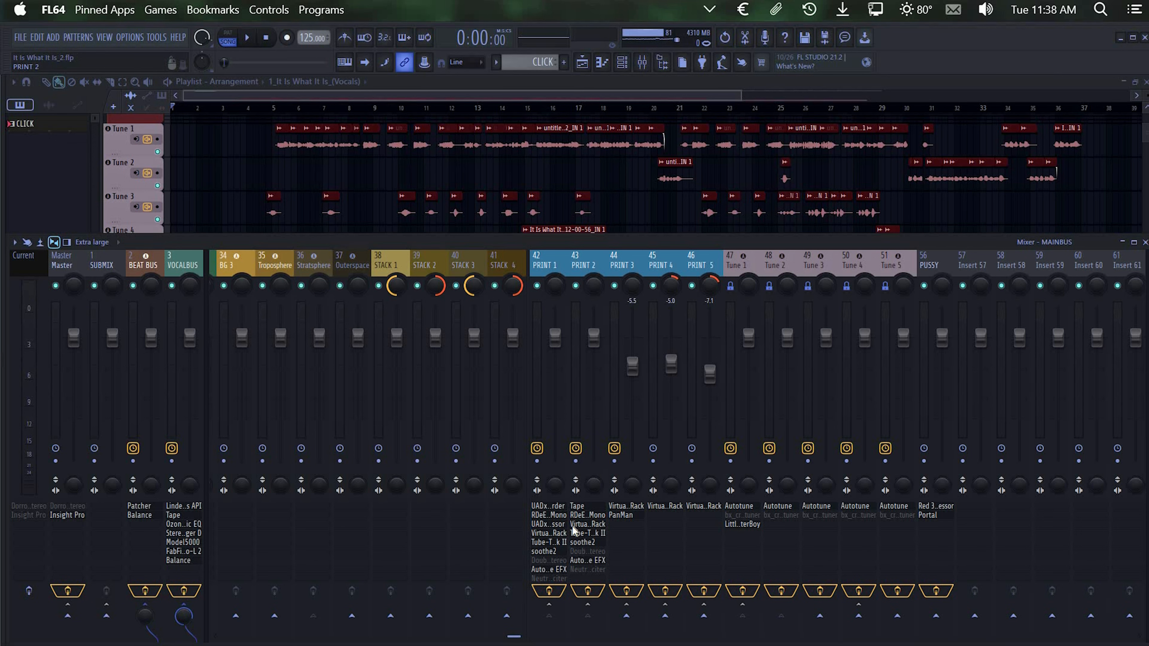
click(679, 576)
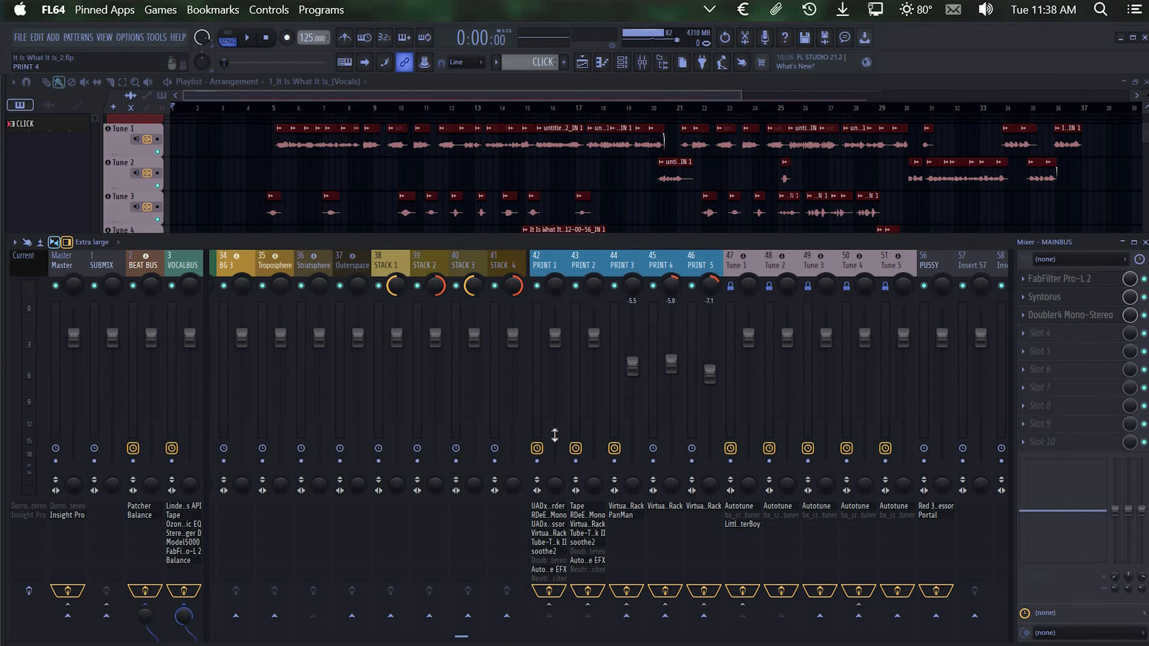
click(538, 271)
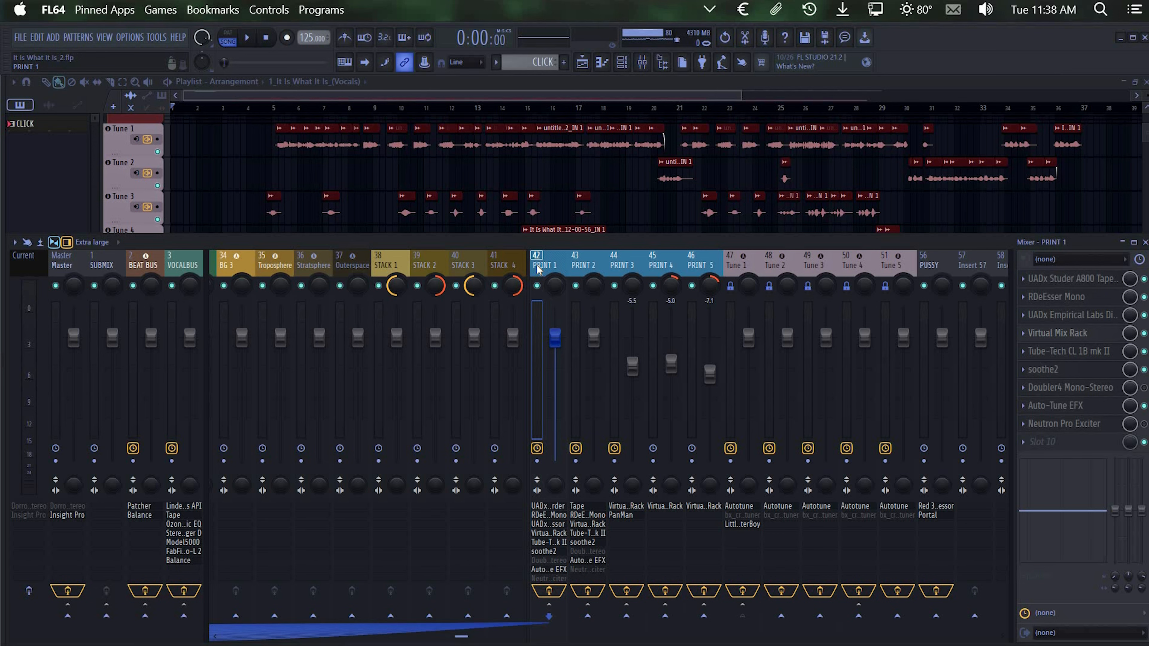
Select the Tune 1 mixer track and check its Little AlterBoy pitch and formant settings
click(734, 267)
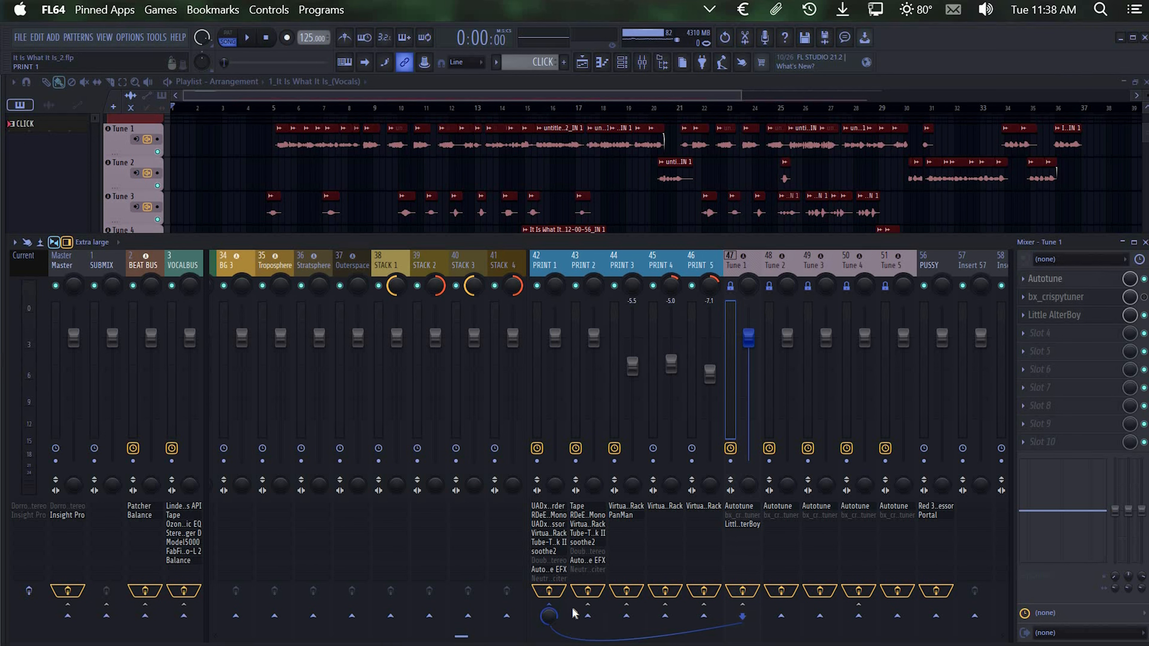
click(737, 525)
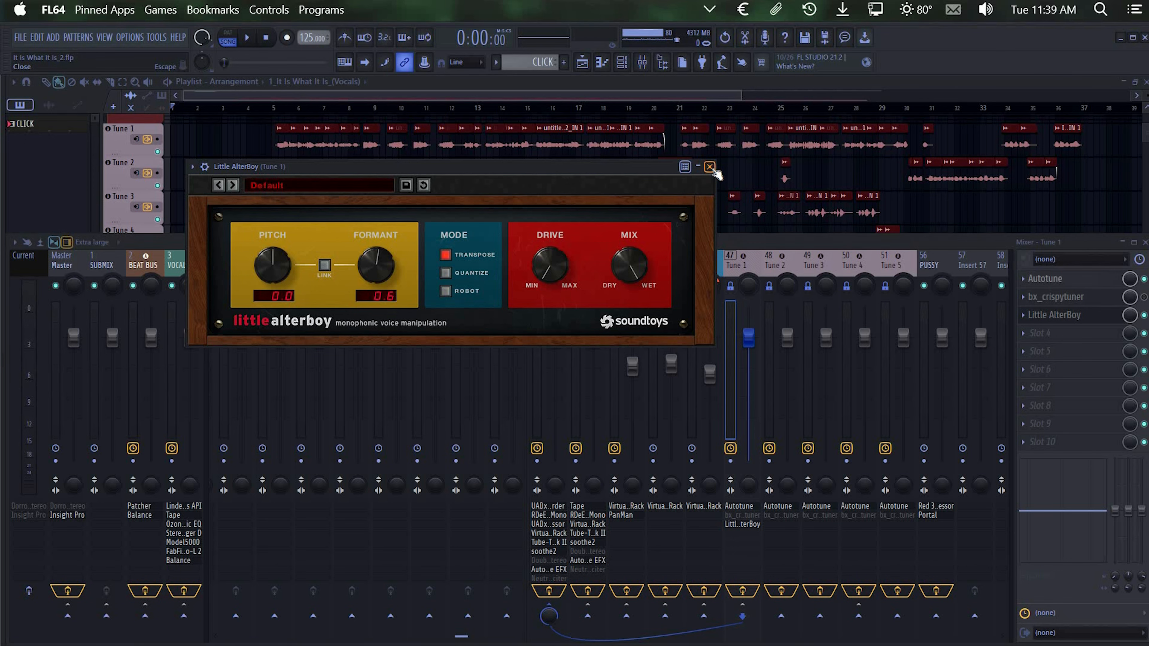
click(711, 169)
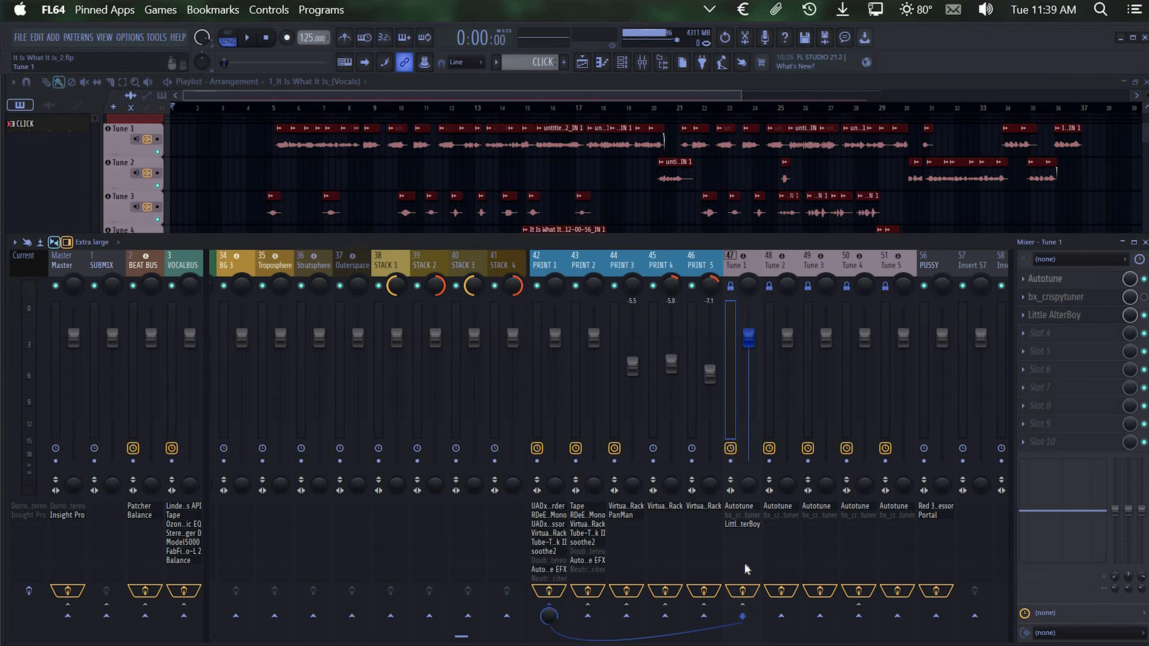
Open the settings of a vocal clip on Tune 1 and view its time-stretching modes without changing them
double_click(296, 147)
drag(309, 252, 497, 173)
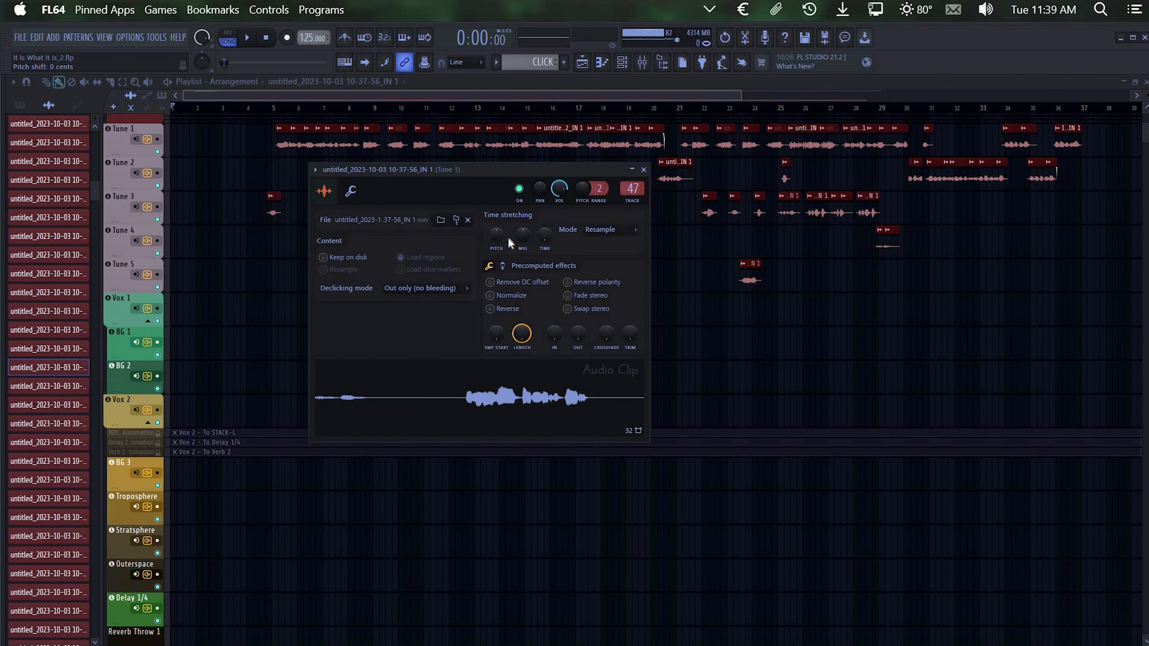
click(602, 229)
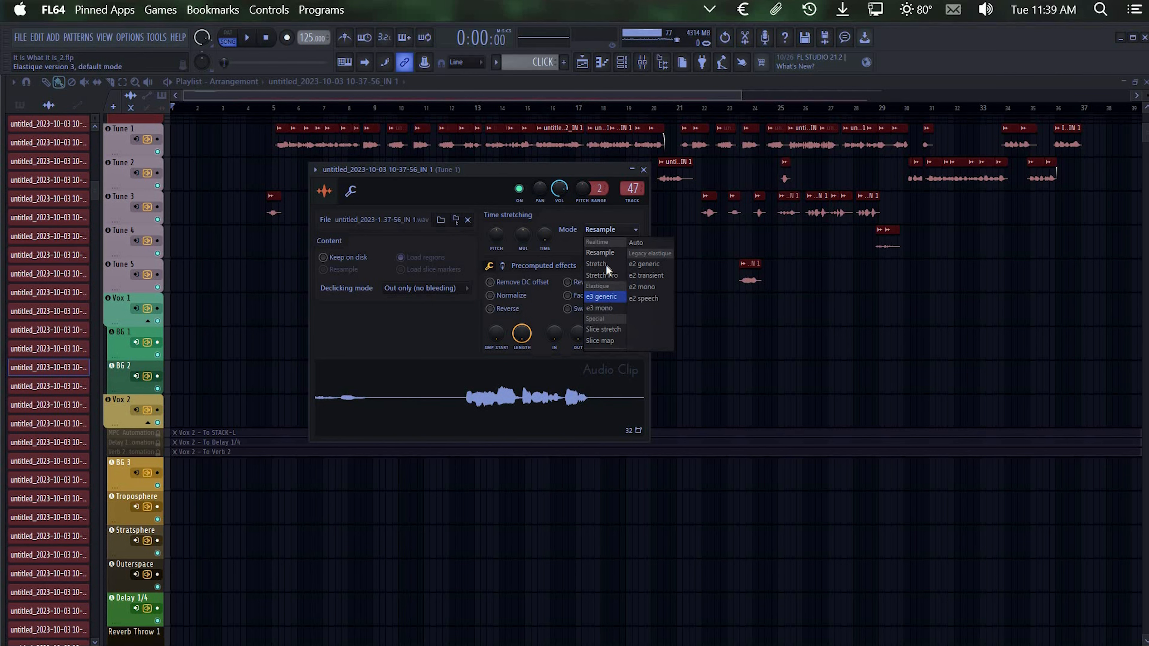
click(644, 171)
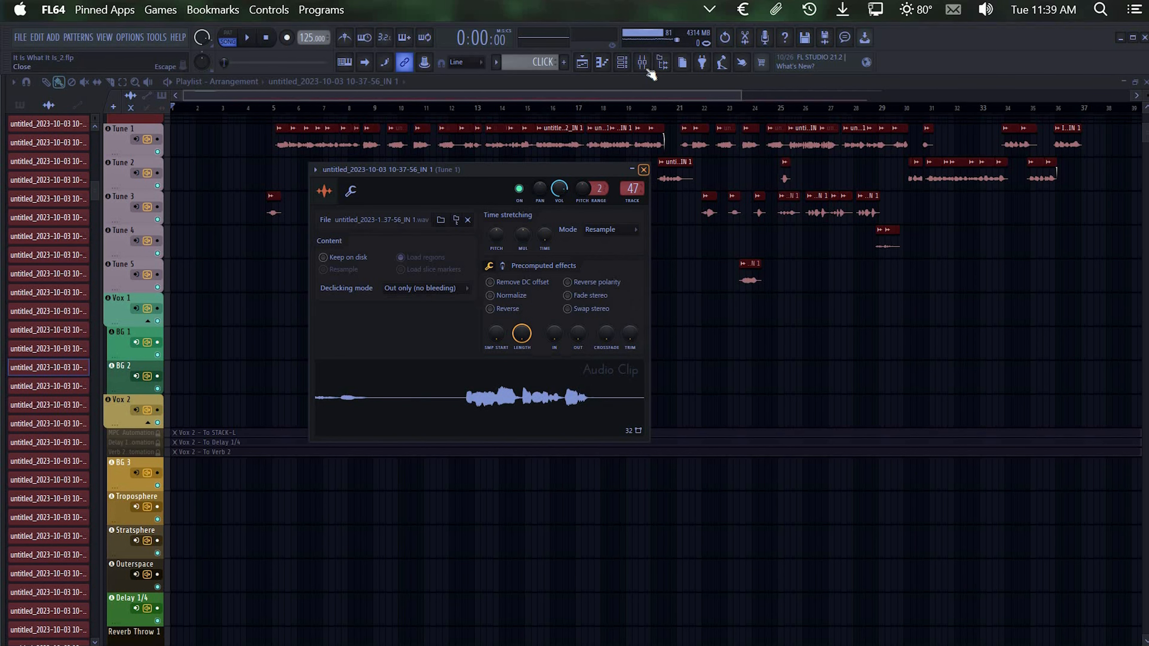
Return to the mixer's PRINT 1 track, check soothe2 and open Auto-Tune EFX to examine its settings
click(646, 80)
key(F9)
click(556, 257)
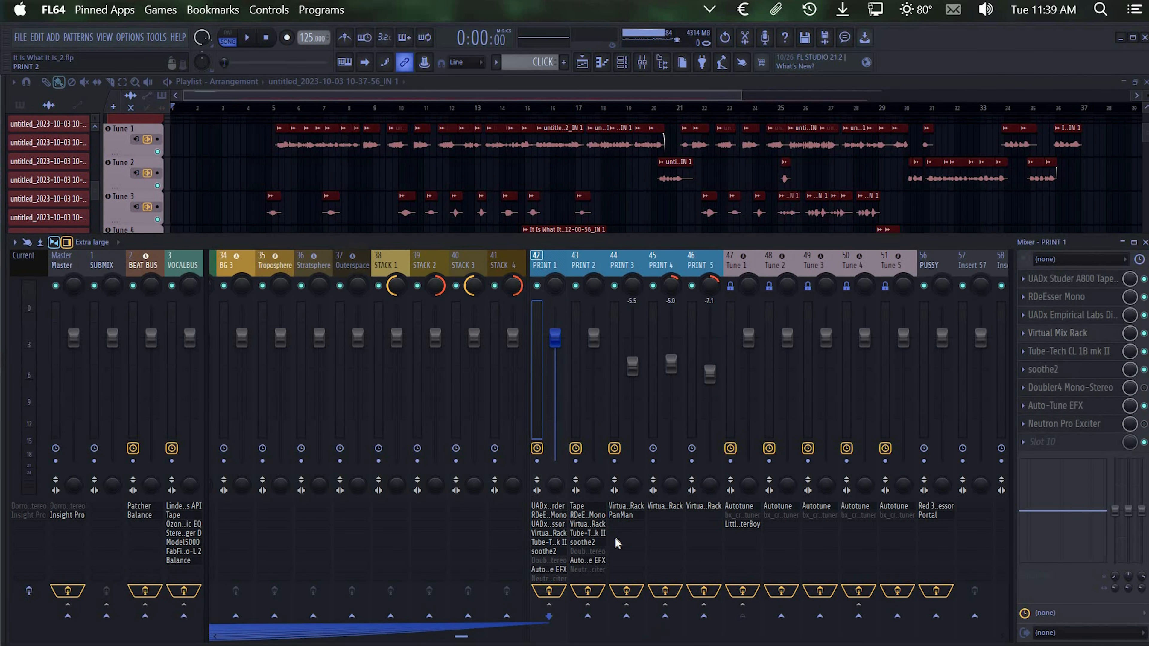
click(552, 550)
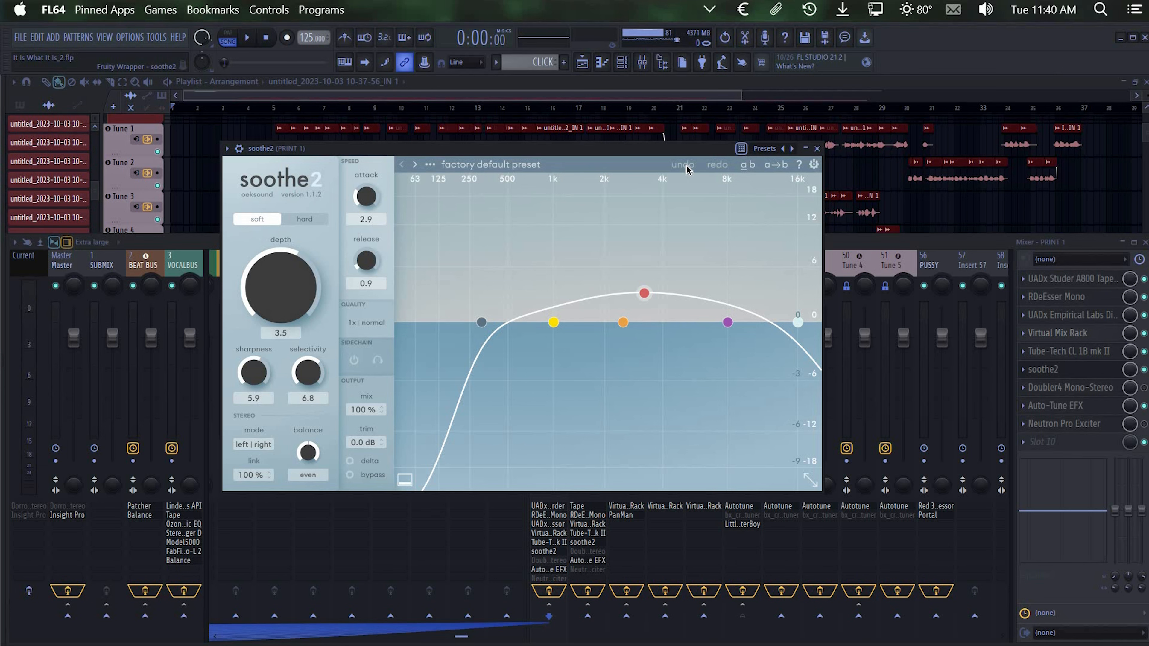
click(825, 151)
click(555, 568)
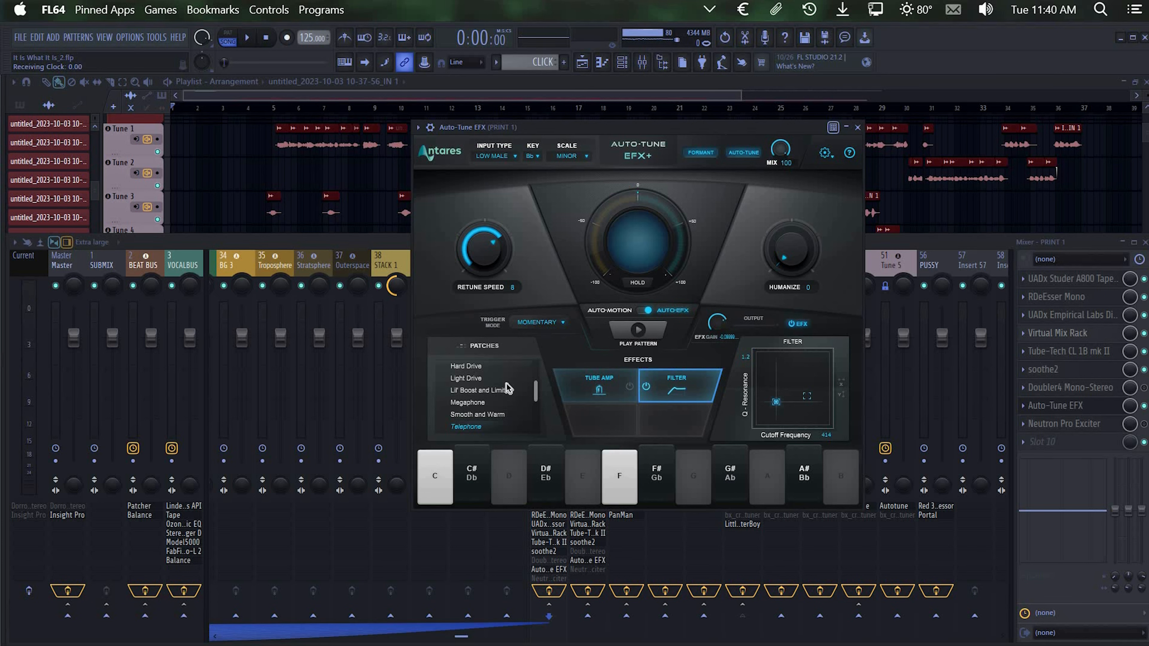
Look through the Auto-Tune EFX patch list on PRINT 1, including the Tube Amp and Filter category, and close the plugin
scroll(480, 421, up, 5)
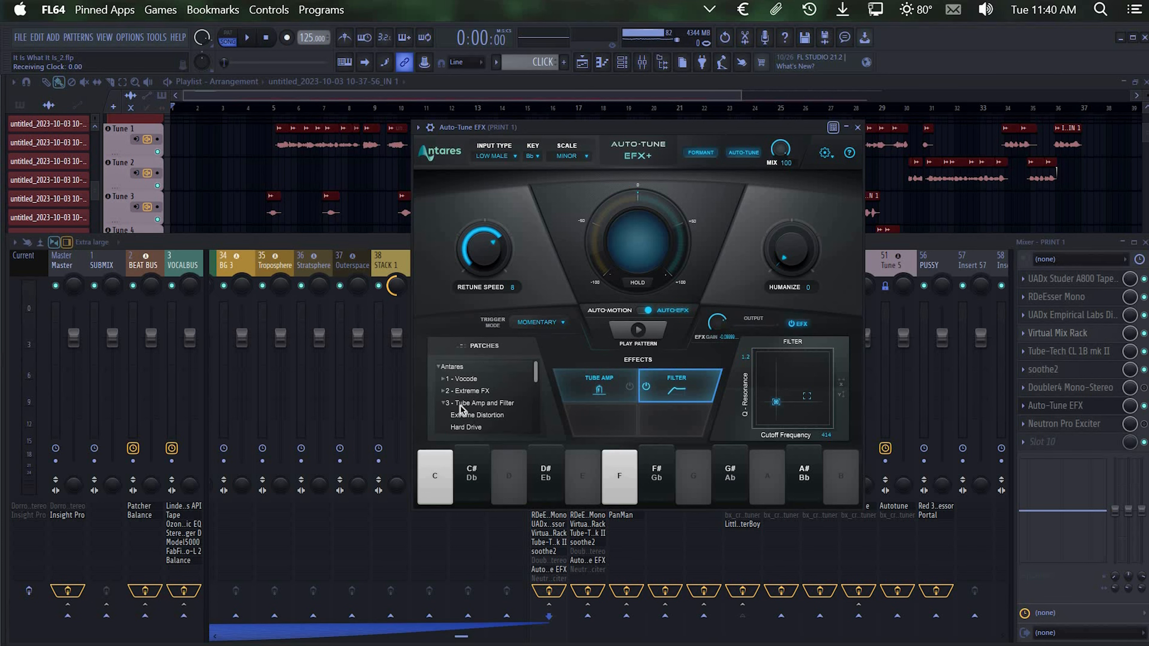
scroll(626, 391, down, 1)
scroll(627, 396, down, 3)
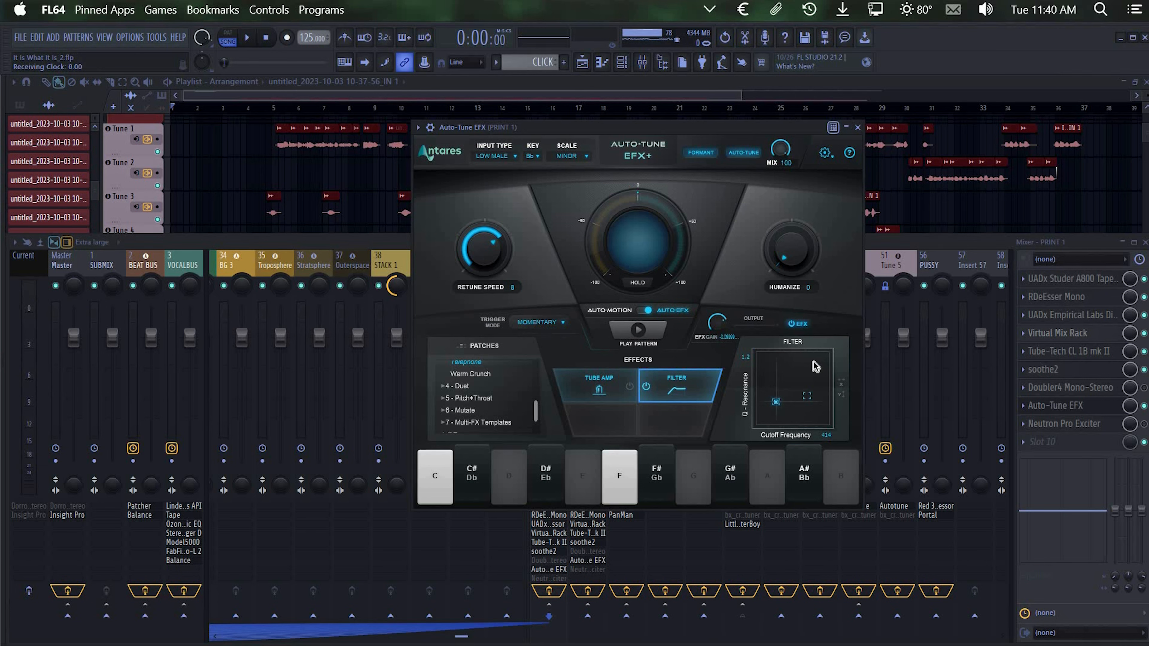
click(858, 129)
Select the MAINBUS mixer track to show its effect slots
scroll(583, 547, up, 3)
scroll(583, 551, up, 20)
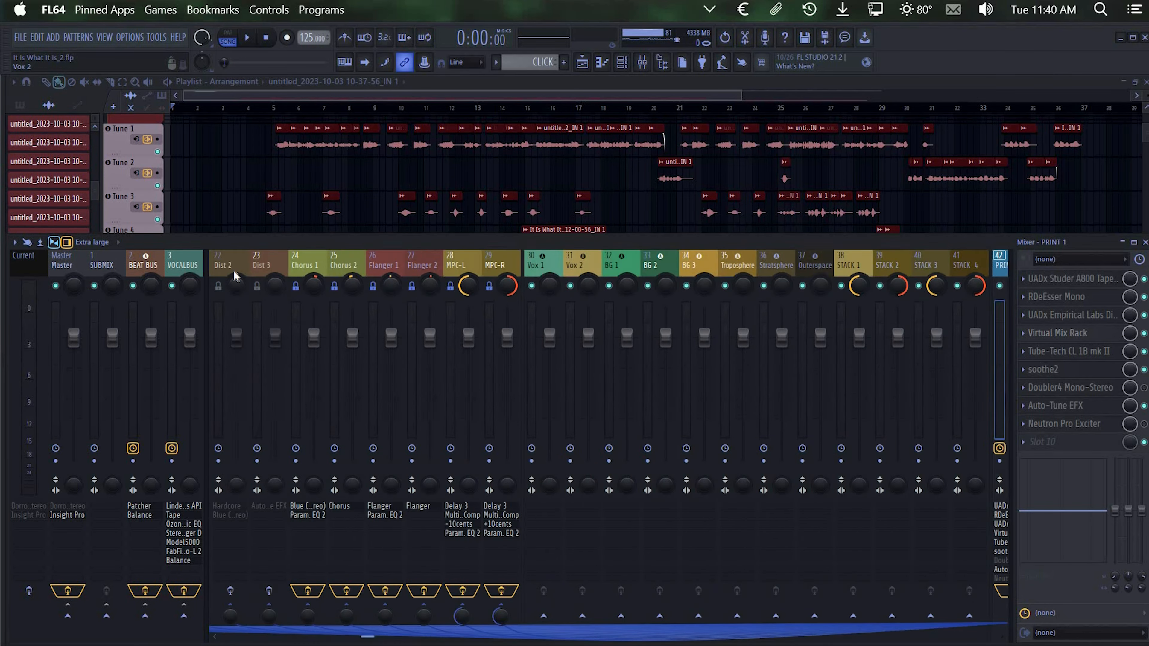
click(237, 276)
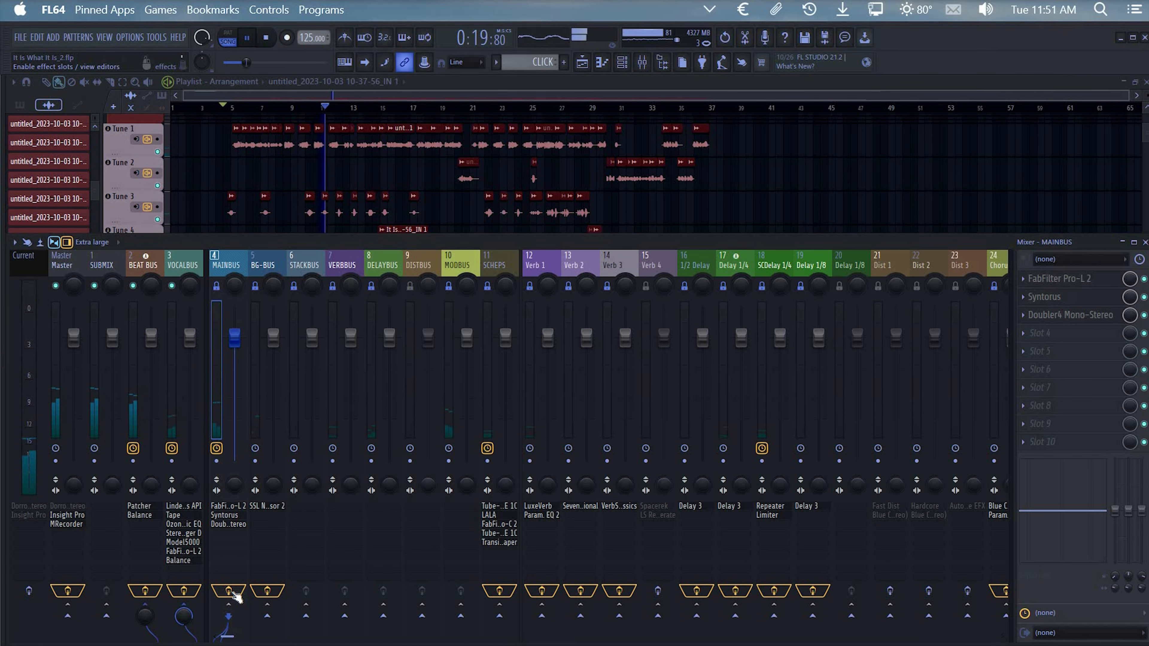
Compare the MAINBUS sound with its effect slots bypassed and enabled twice during playback, leave them enabled and stop playback
click(228, 591)
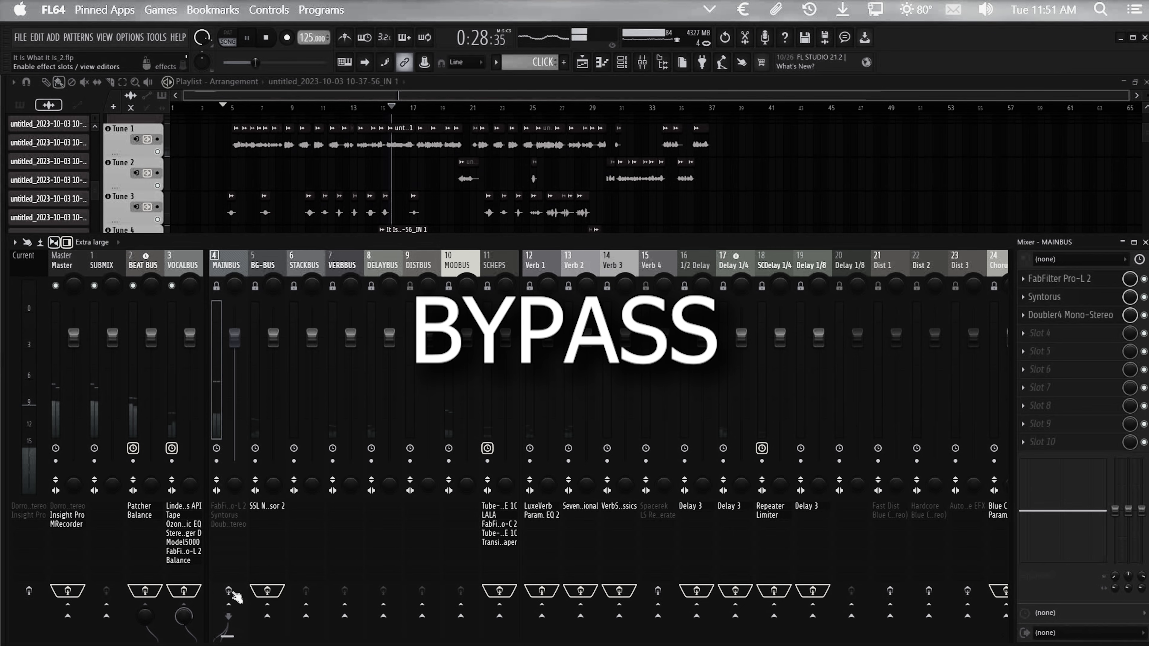
click(228, 590)
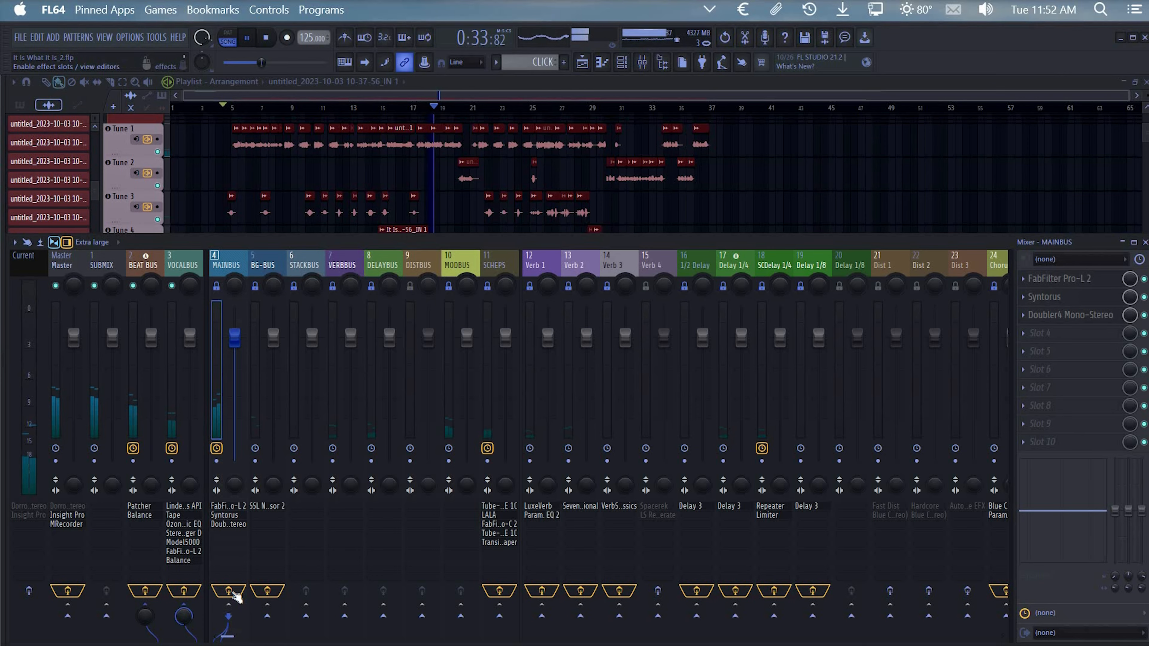
click(233, 593)
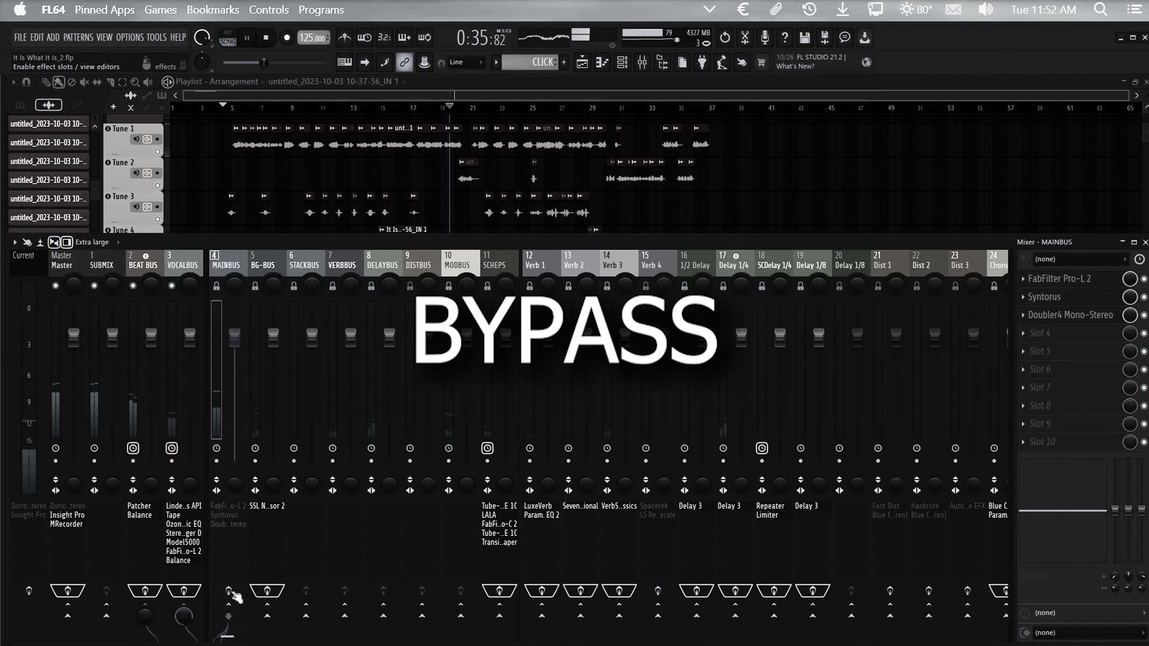
click(234, 593)
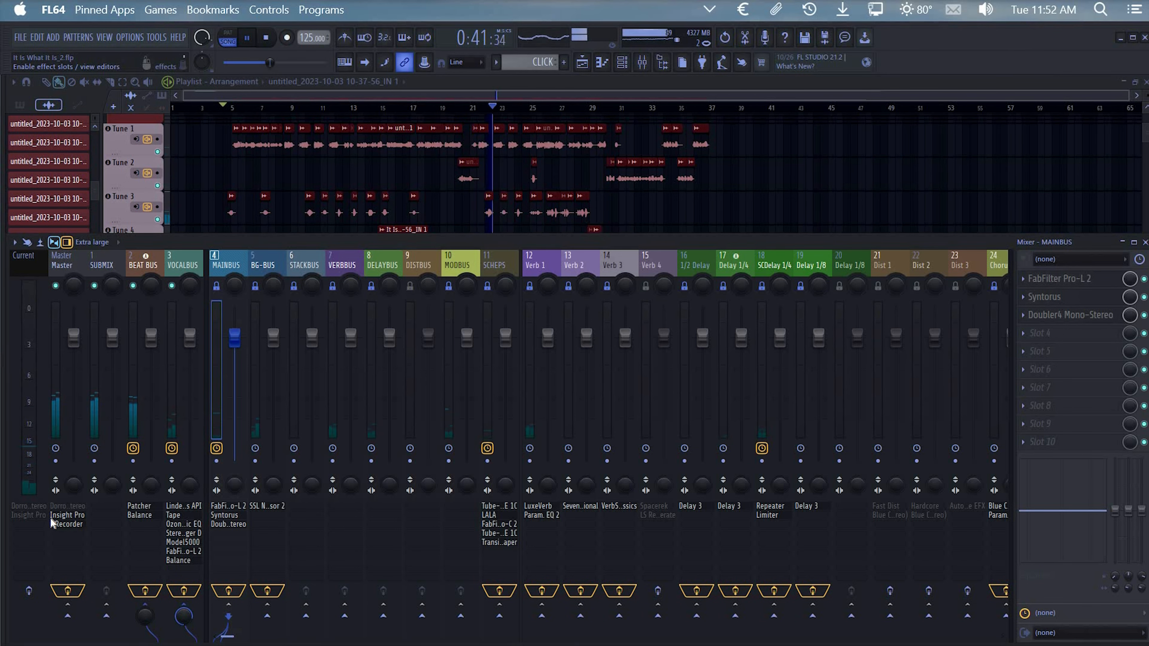
key(space)
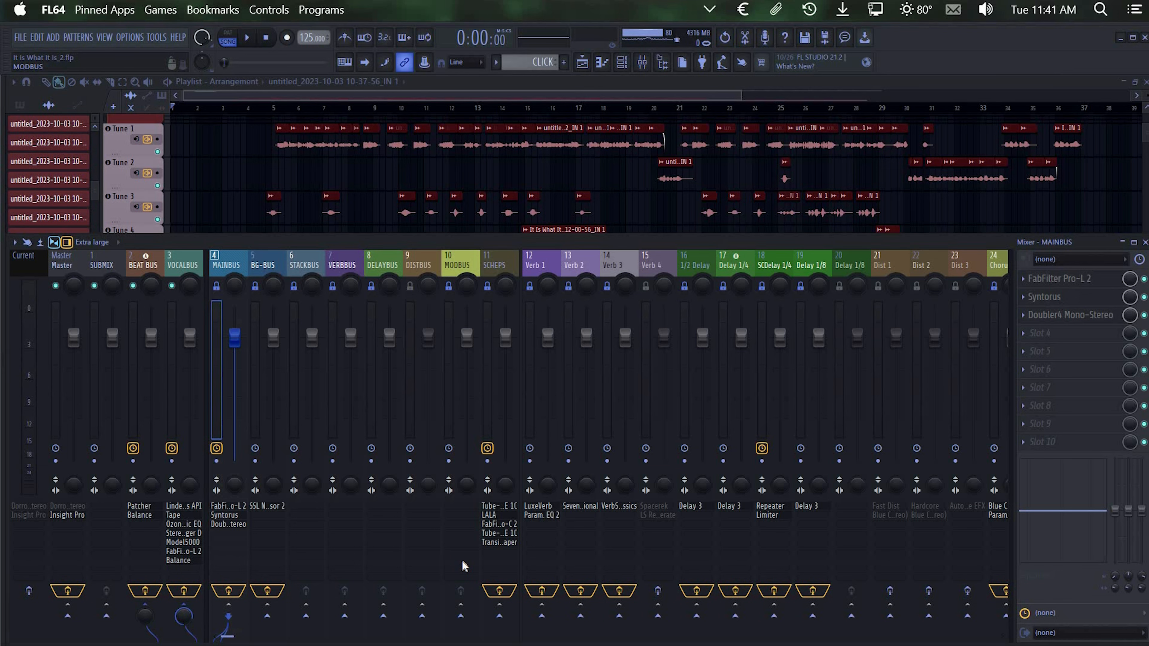
Open FabFilter Pro-L 2 on MAINBUS to examine its gain and limiting settings, and close it
click(233, 507)
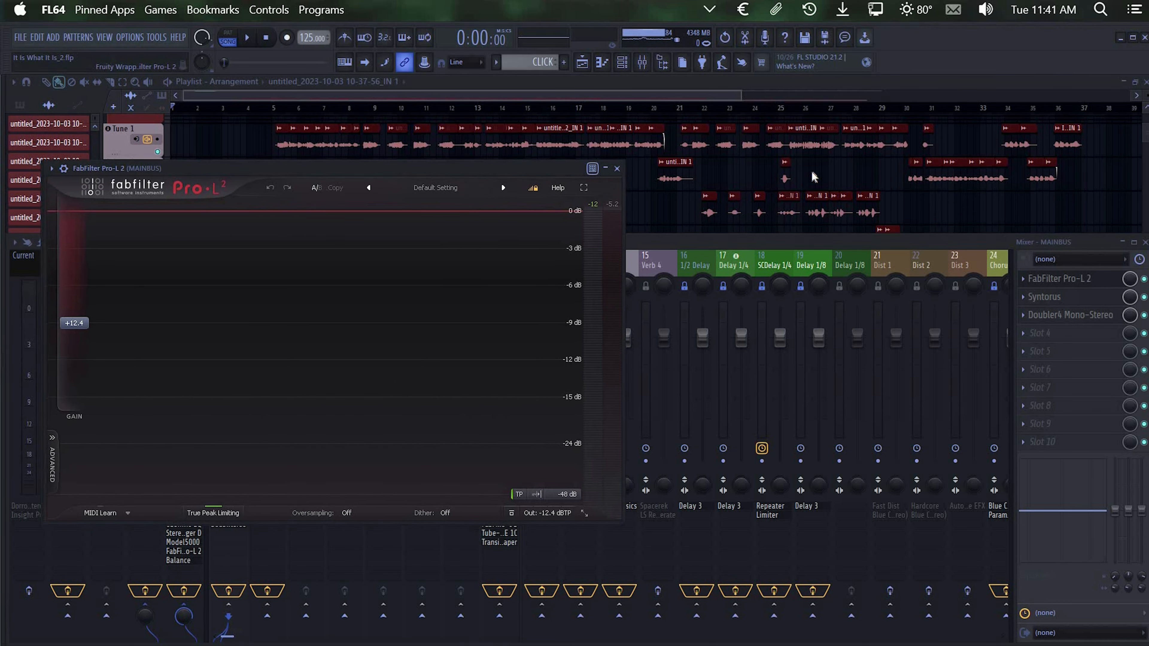
drag(416, 166, 813, 170)
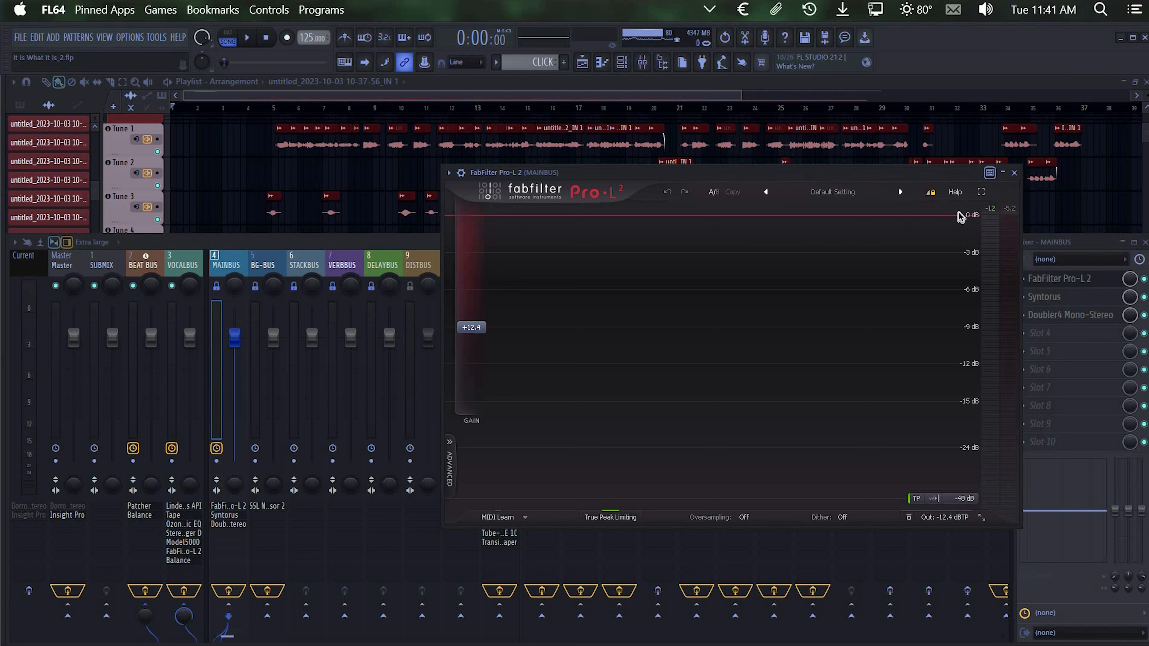
click(1015, 173)
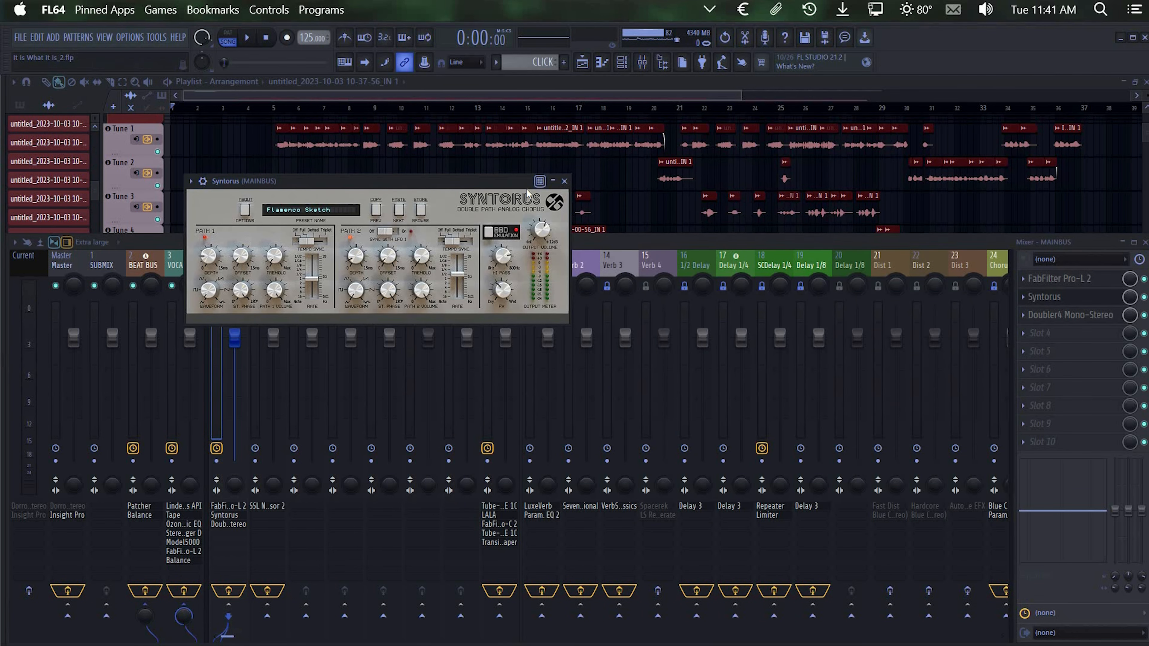
Examine the Syntorus chorus on MAINBUS, with its Flamenco Sketch preset and options, and close the plugin
drag(463, 181, 582, 195)
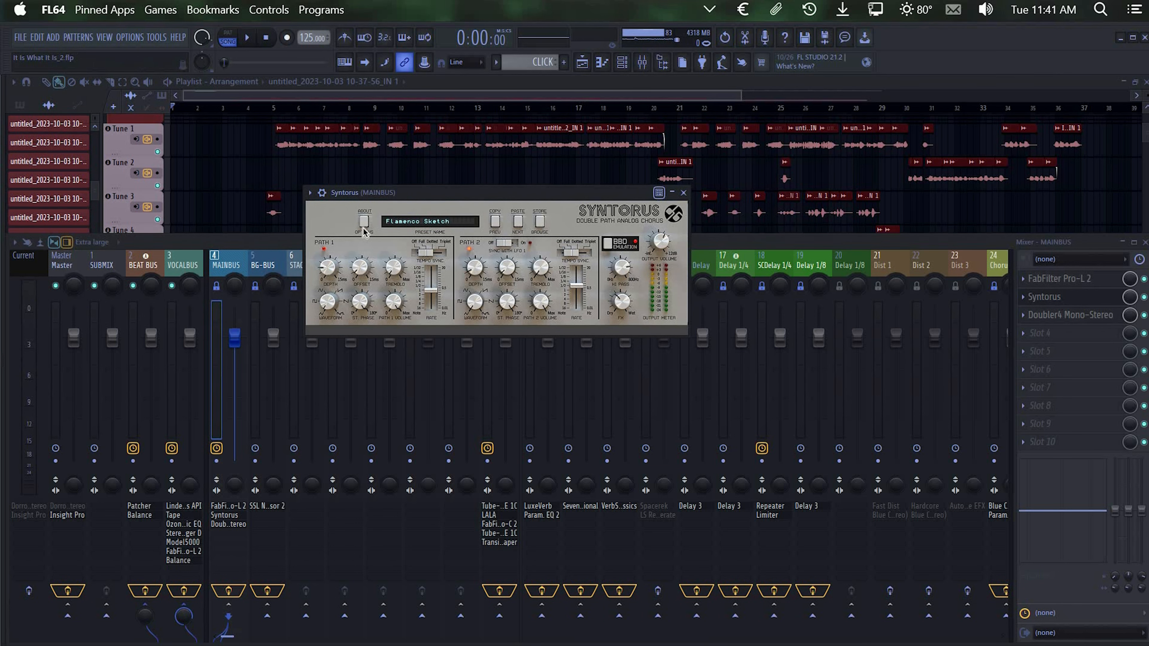
click(364, 223)
click(363, 226)
drag(579, 195, 598, 177)
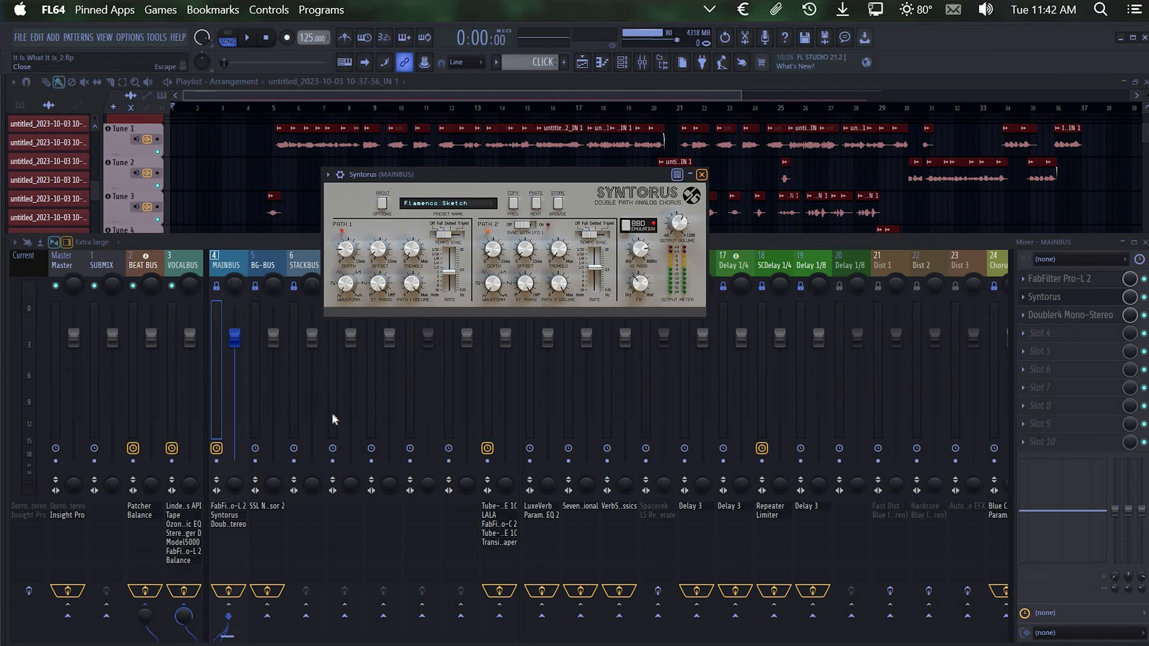
click(702, 175)
Check the Doubler4 Mono-Stereo voice settings of the Wide Vocal Doubler preset on MAINBUS, and close the plugin
drag(805, 189, 595, 188)
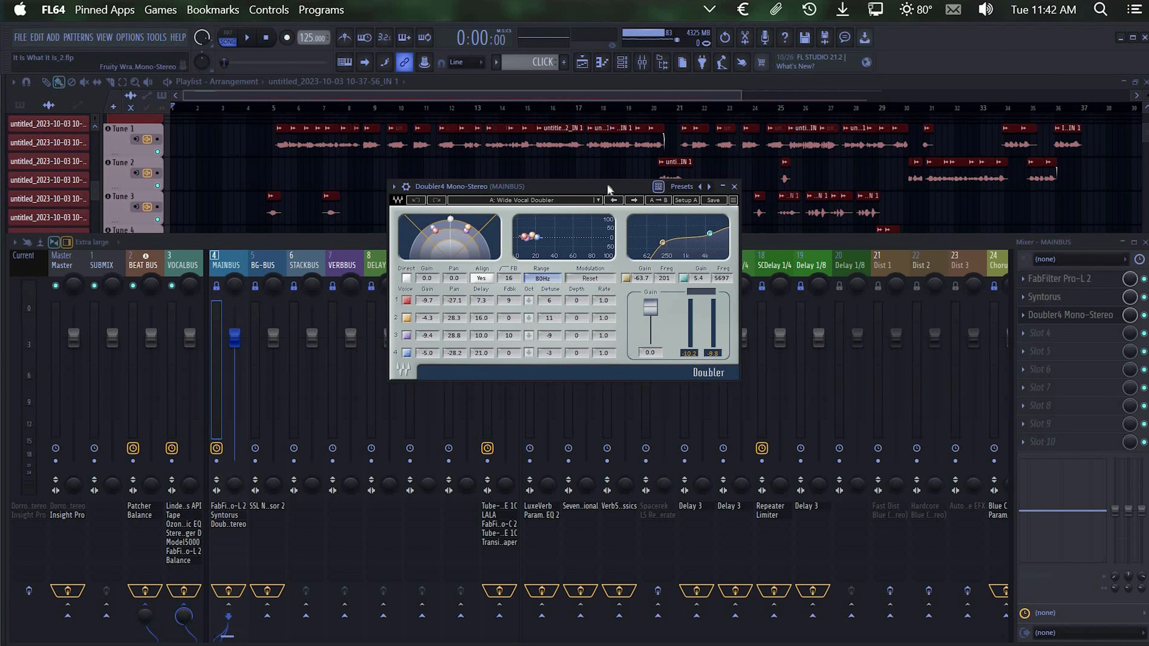
drag(724, 189, 737, 189)
click(748, 185)
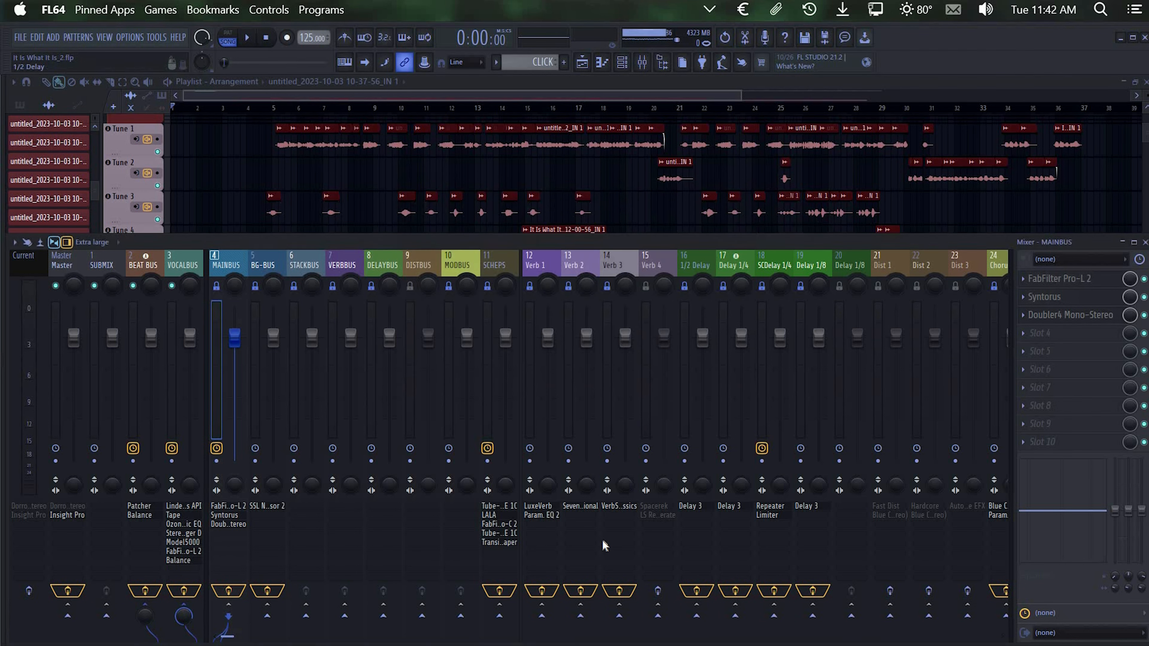
Select the VOCALBUS mixer track, check the center and side gain in Stereo Imager D, and close the plugin
click(181, 255)
drag(447, 379, 692, 198)
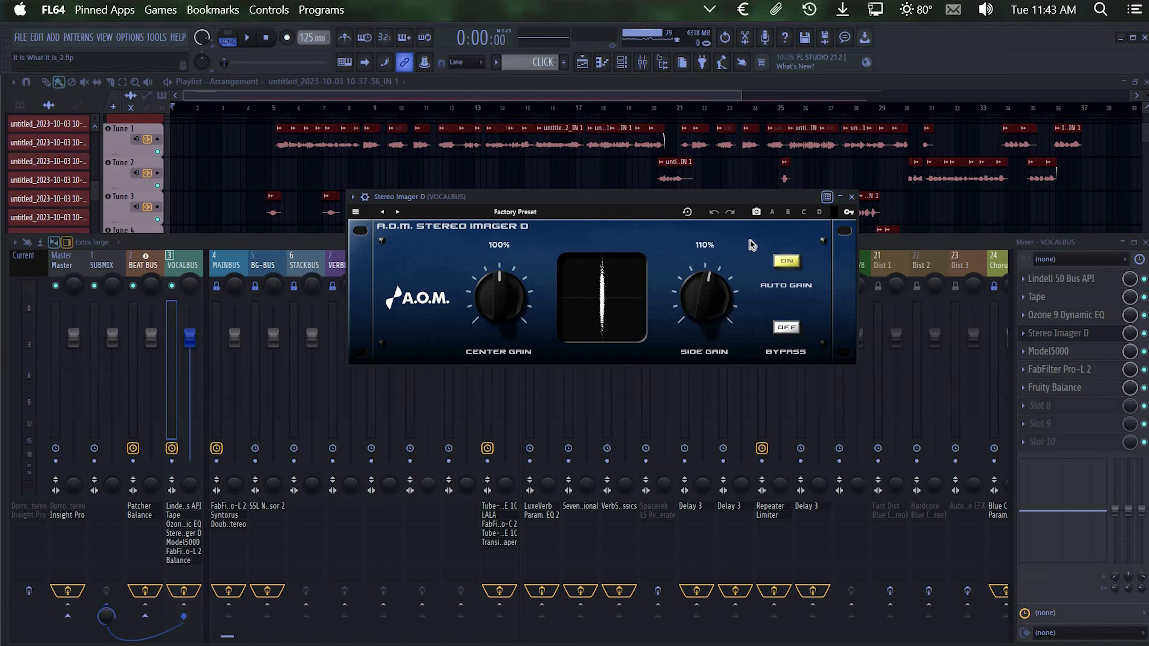
click(851, 200)
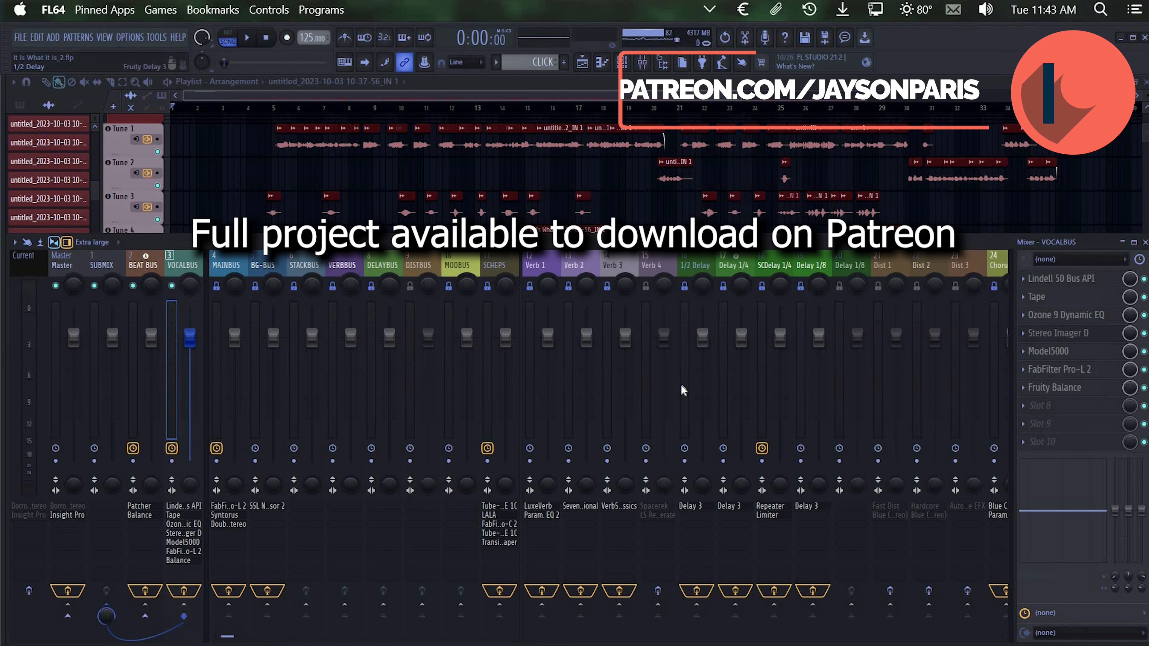
Hide the mixer to look over the whole playlist arrangement, and show the mixer again
key(F9)
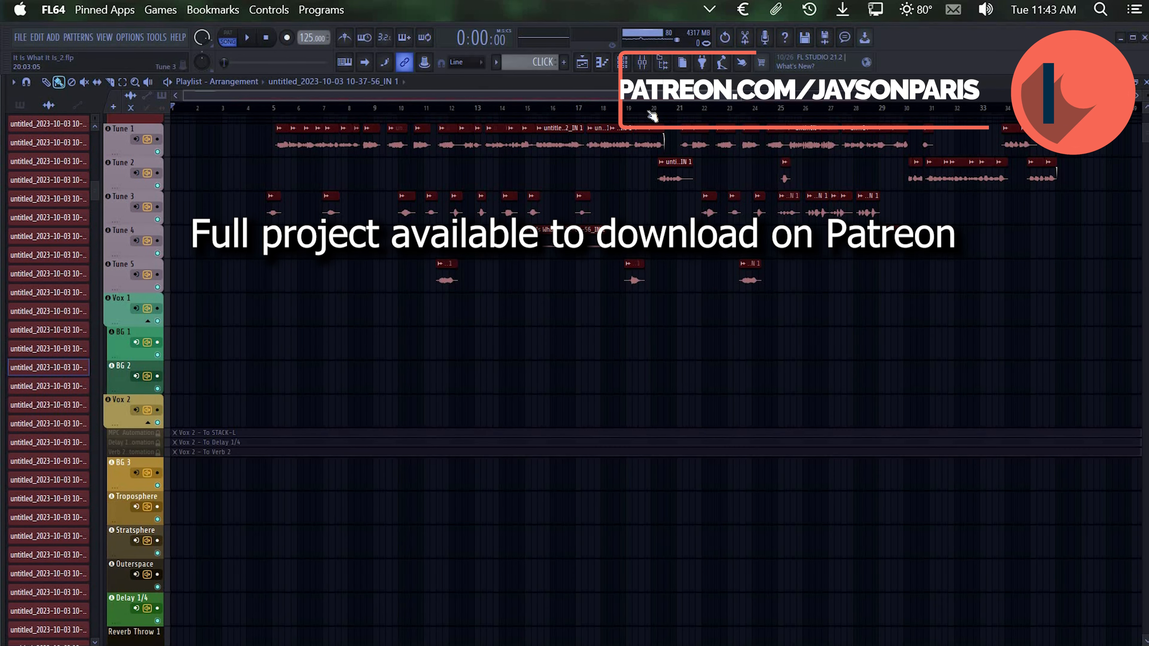
scroll(406, 425, down, 3)
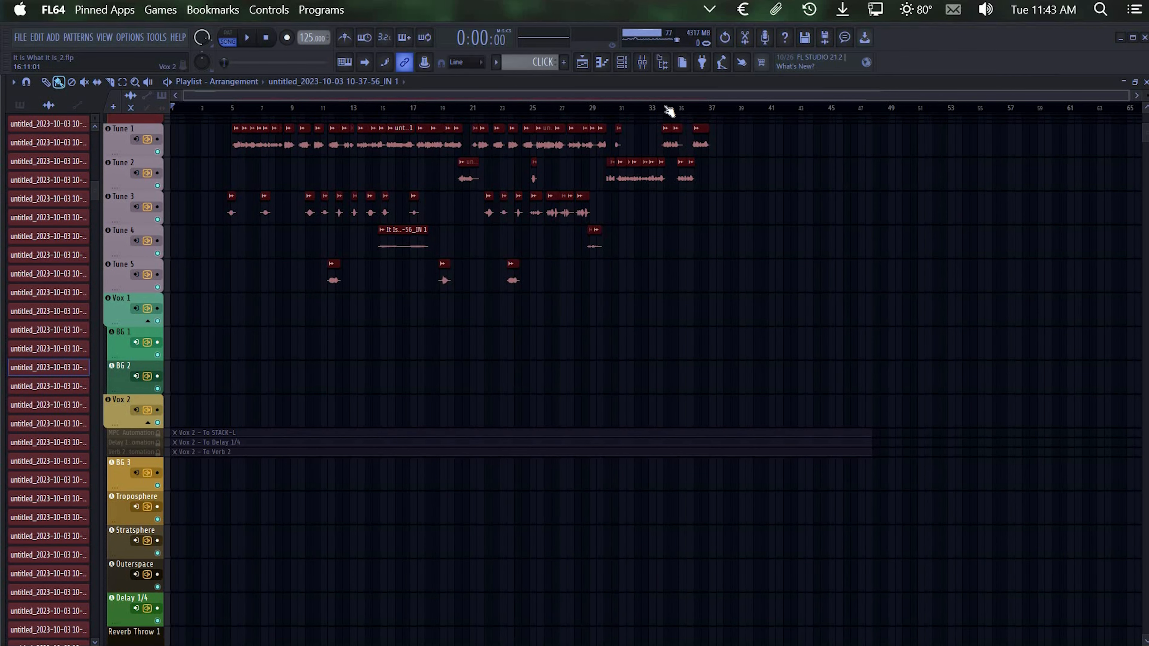
click(643, 62)
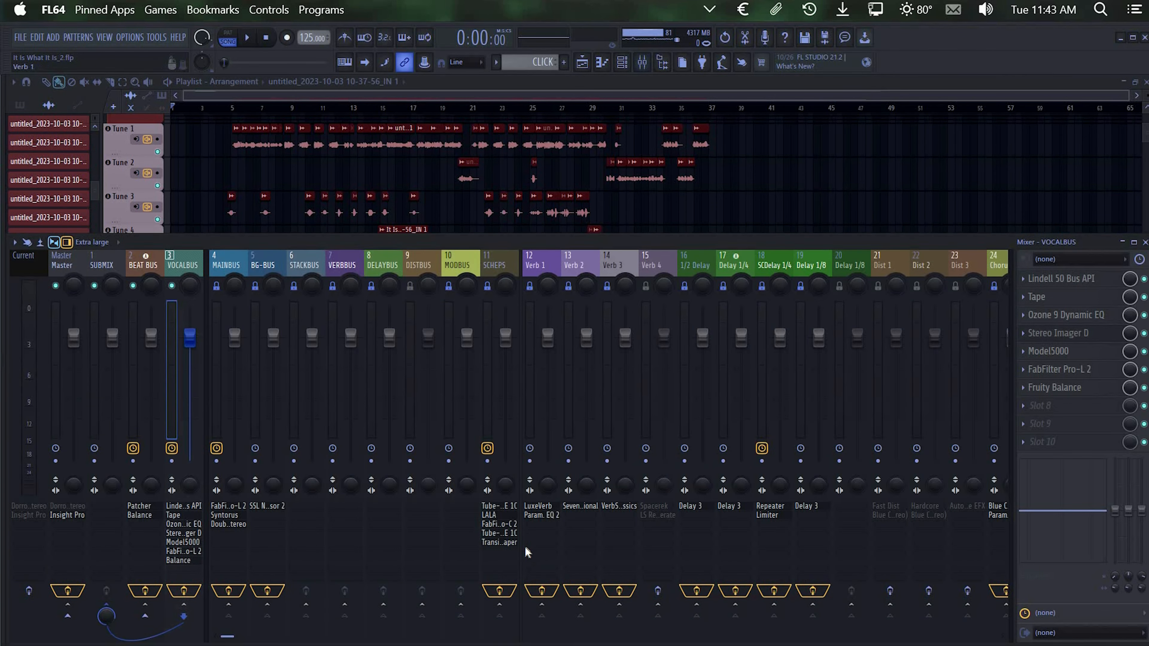
scroll(526, 553, down, 9)
scroll(526, 550, up, 8)
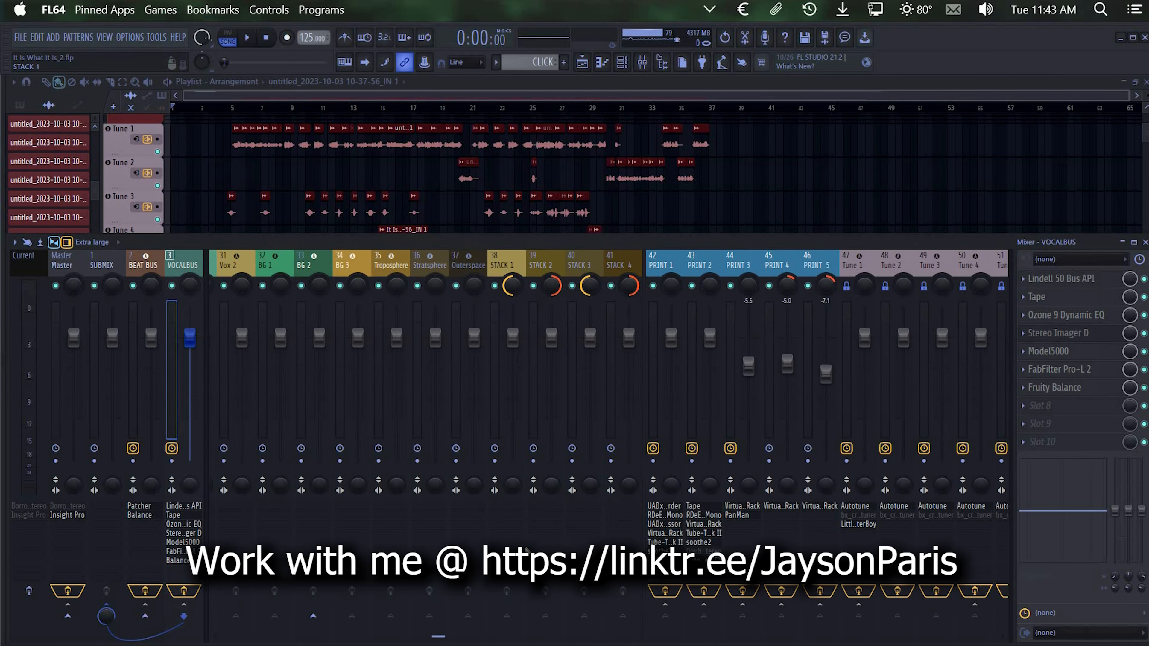
scroll(526, 549, down, 9)
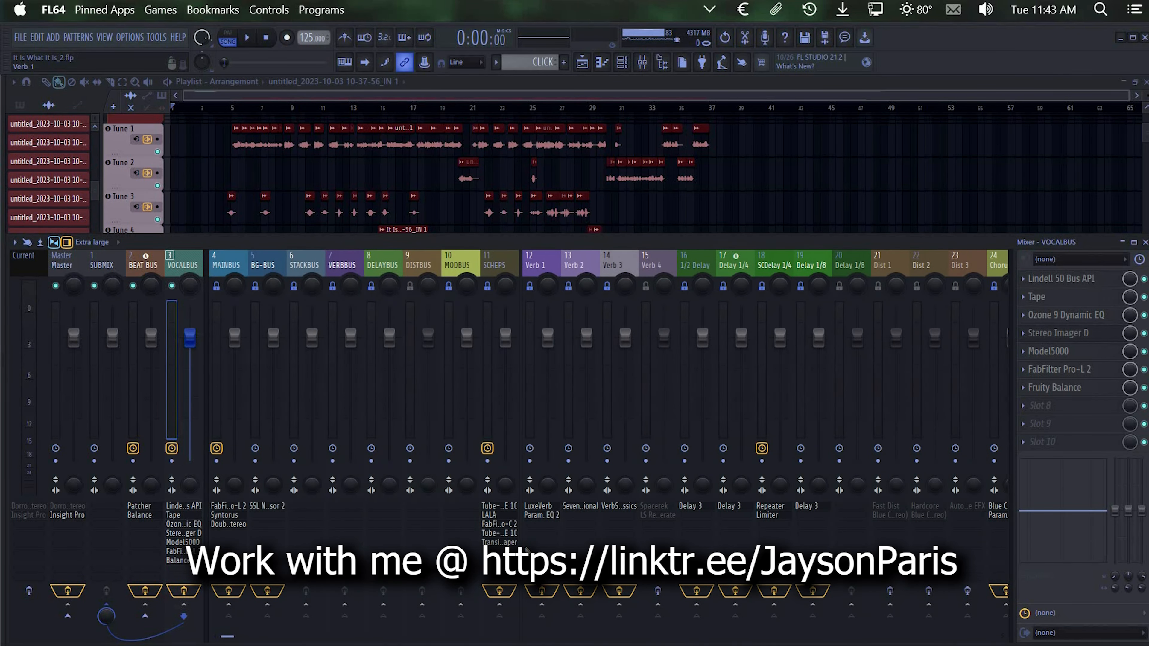
scroll(526, 549, up, 10)
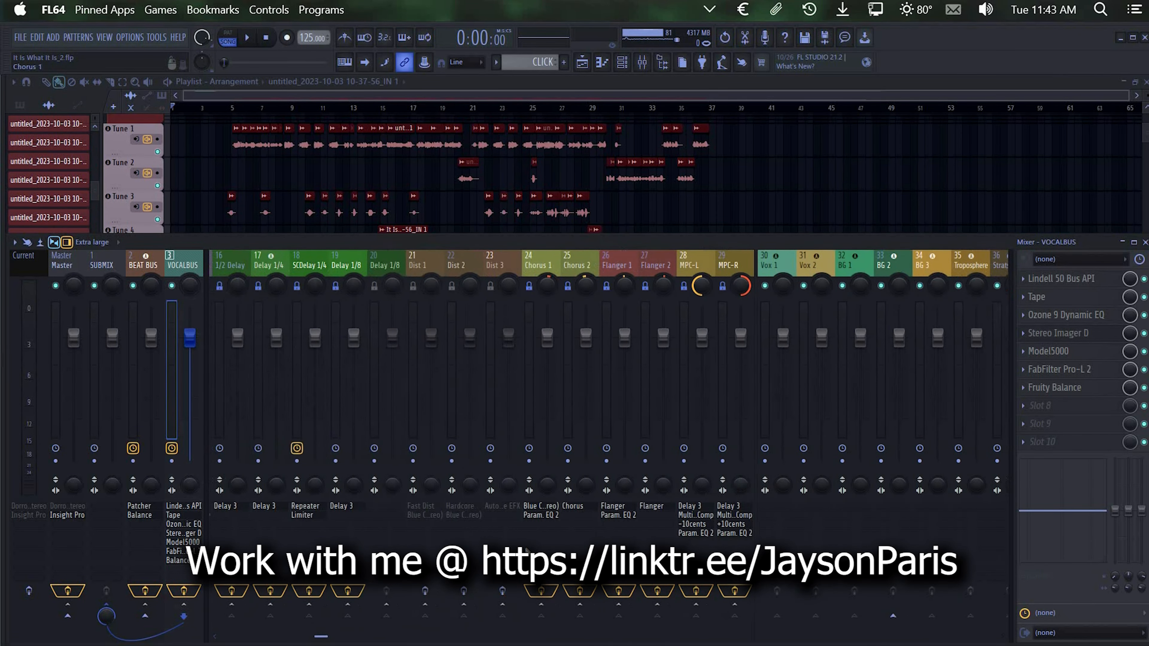